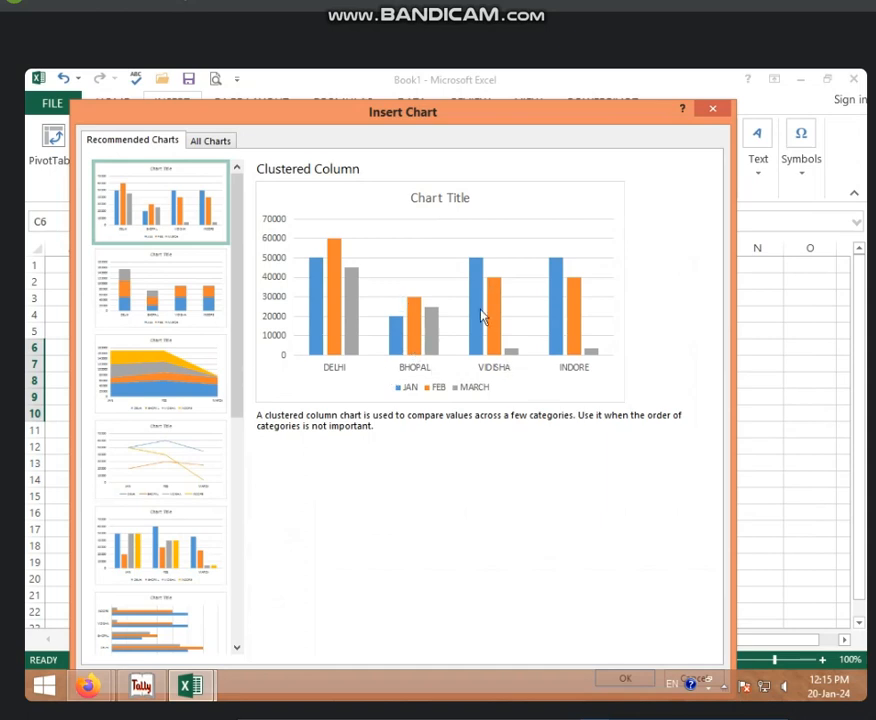
# - Examine the recommended chart previews, including stacked area, line, clustered column and clustered bar, returning to the first clustered column
pyautogui.click(141, 313)
pyautogui.click(183, 231)
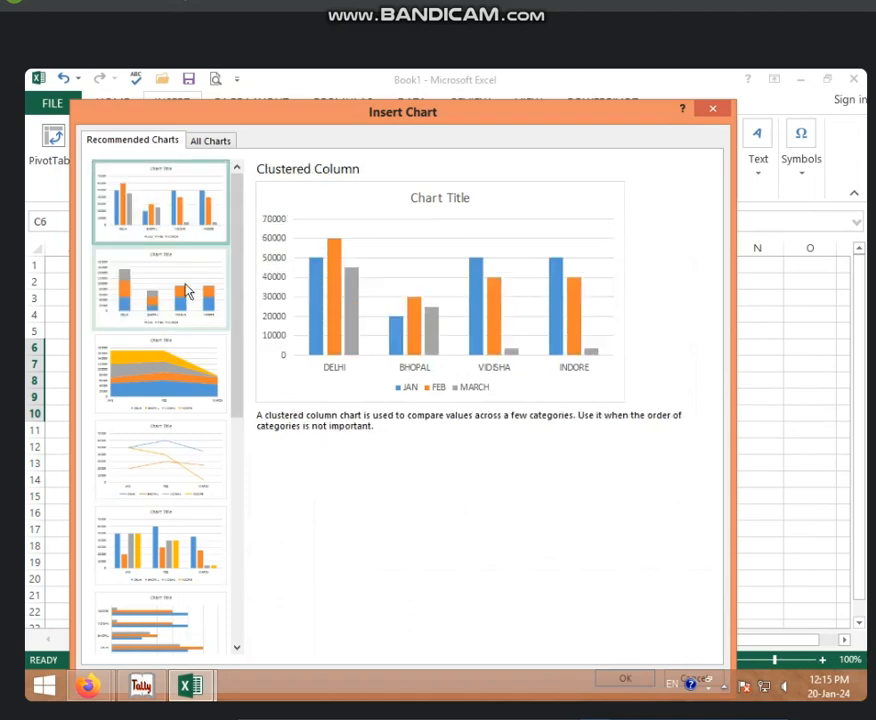
pyautogui.click(189, 290)
pyautogui.click(183, 373)
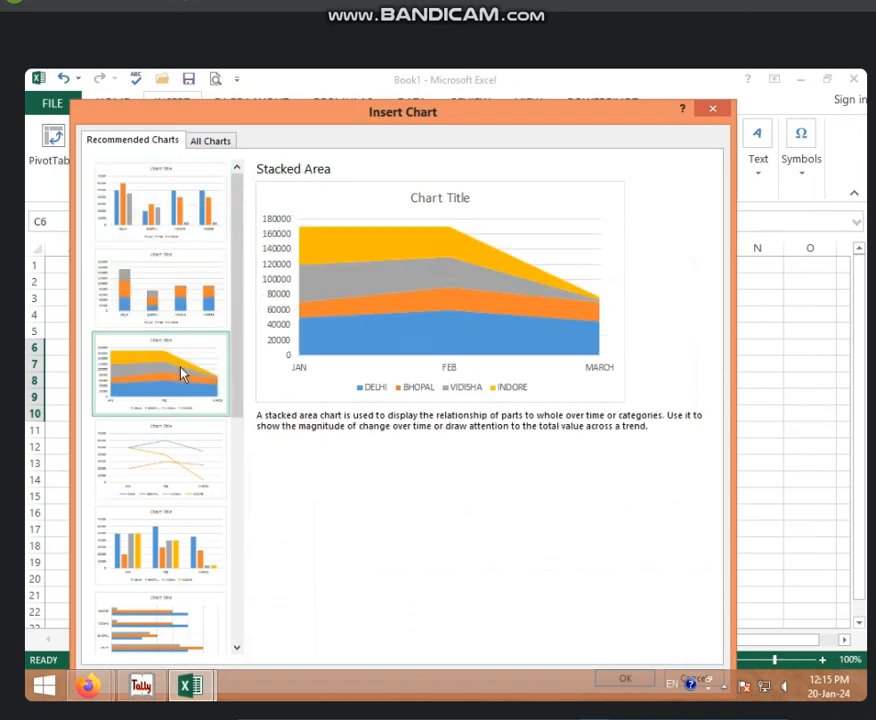
pyautogui.click(172, 469)
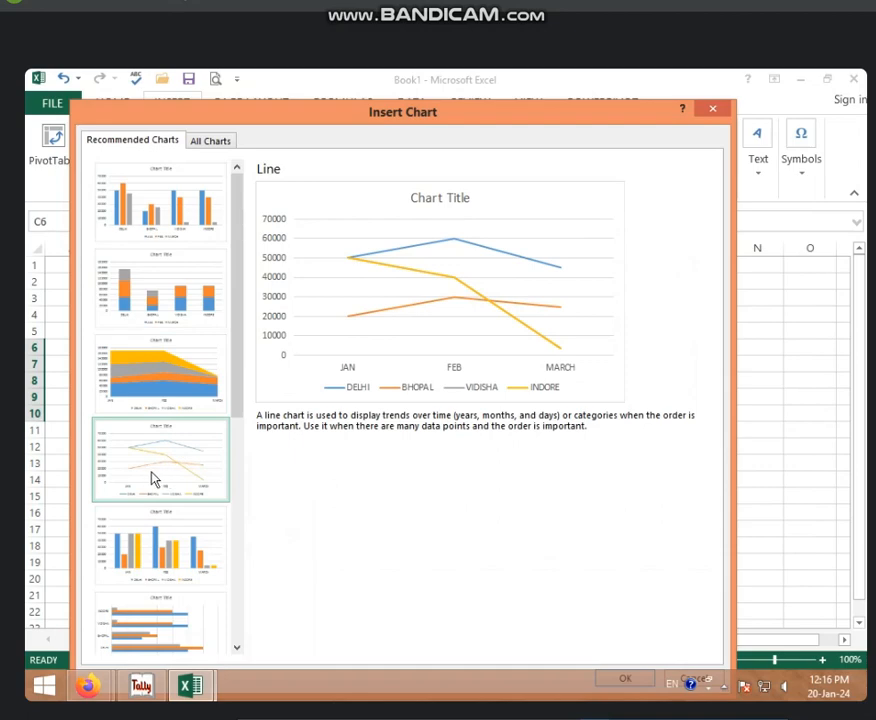
pyautogui.click(180, 381)
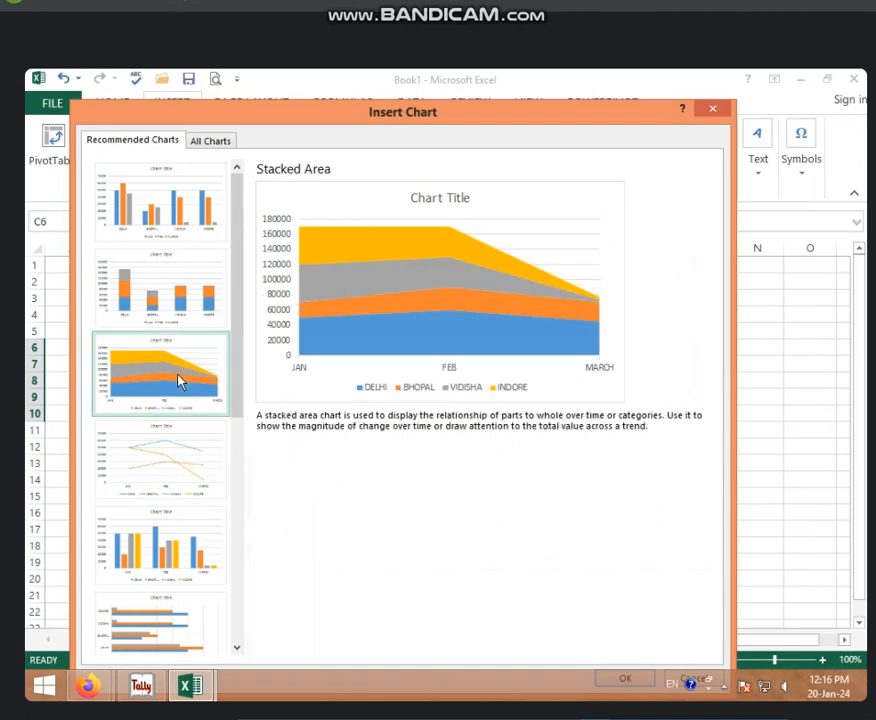
pyautogui.click(155, 572)
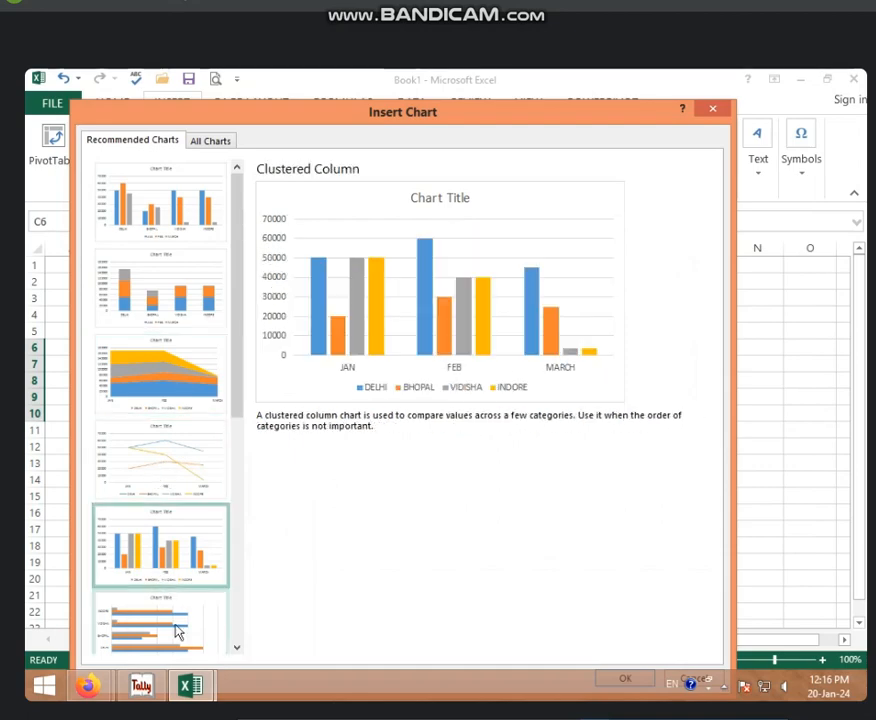
pyautogui.click(178, 630)
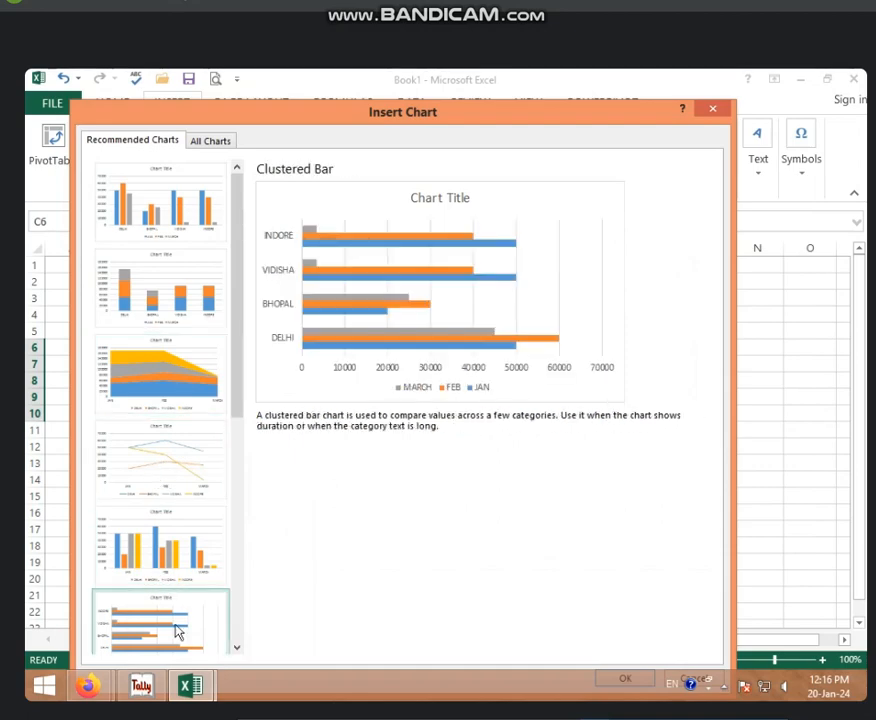
pyautogui.click(205, 205)
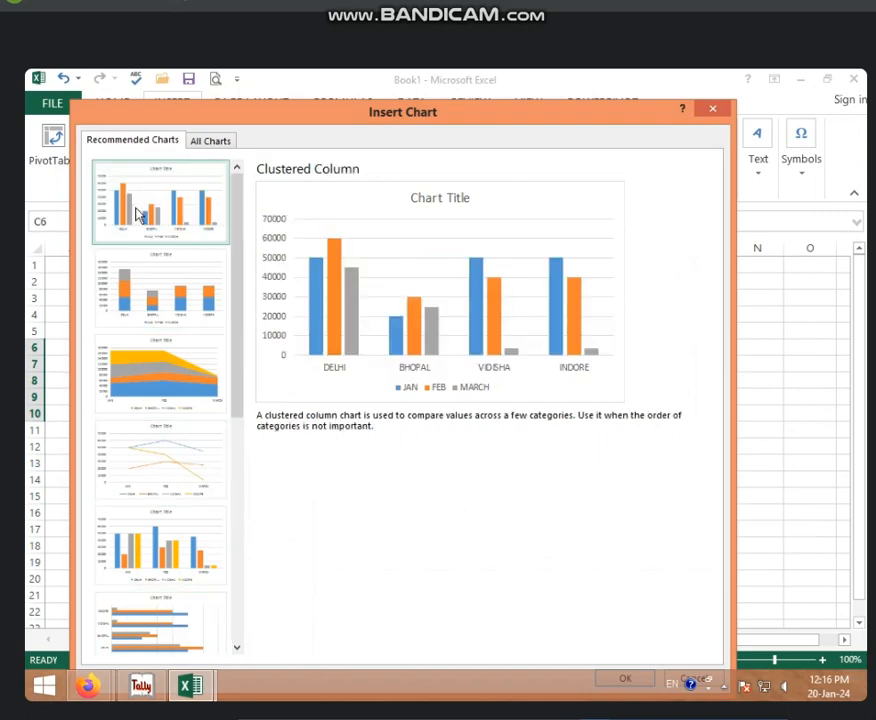
# - Browse all available chart types, comparing the line and pie categories and the stacked and 3-D column variants
pyautogui.click(211, 143)
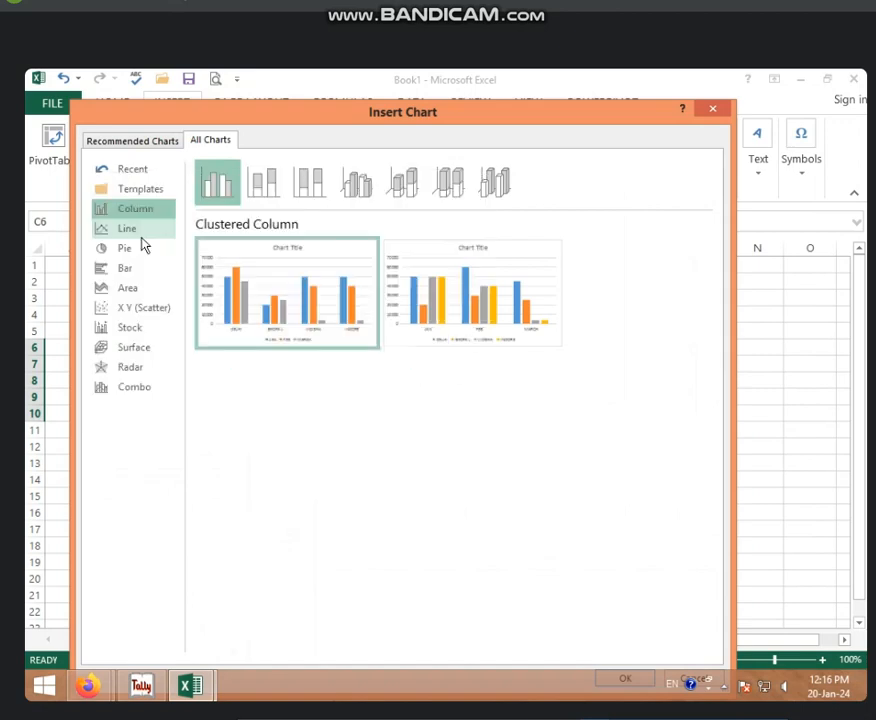
pyautogui.click(146, 231)
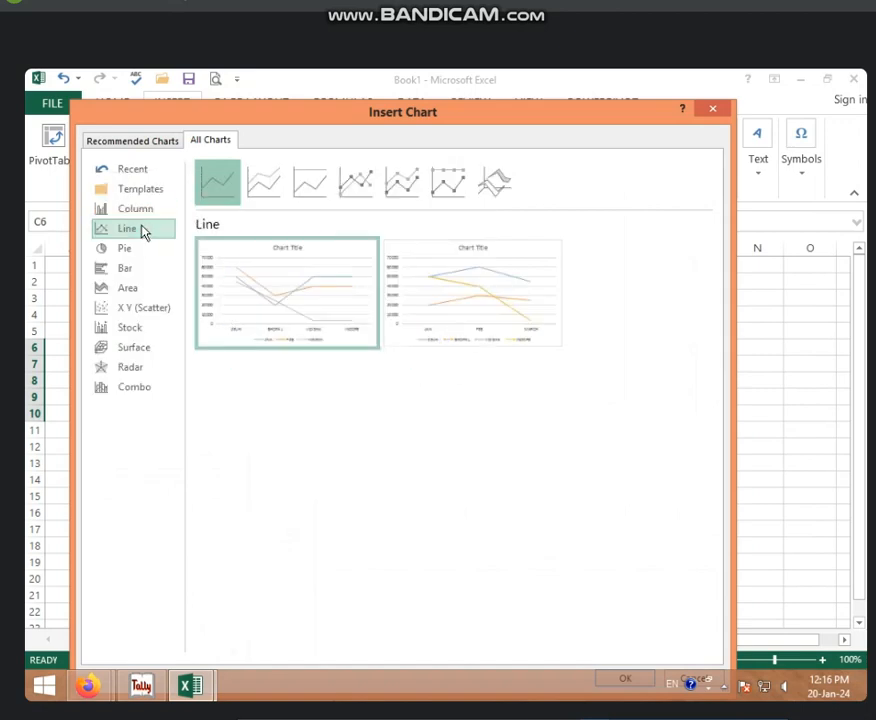
pyautogui.click(140, 212)
pyautogui.click(134, 256)
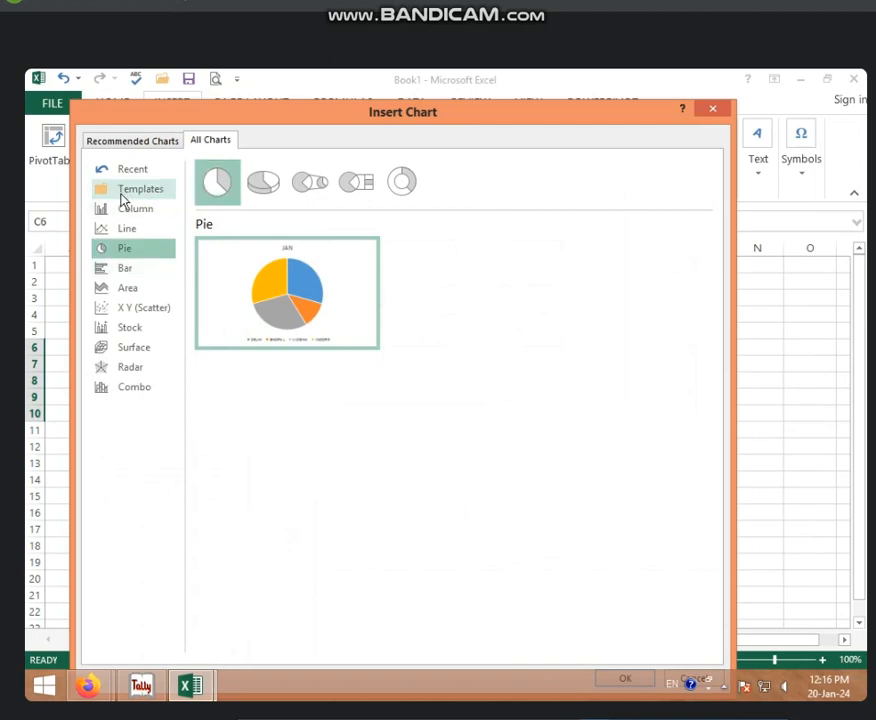
pyautogui.click(134, 214)
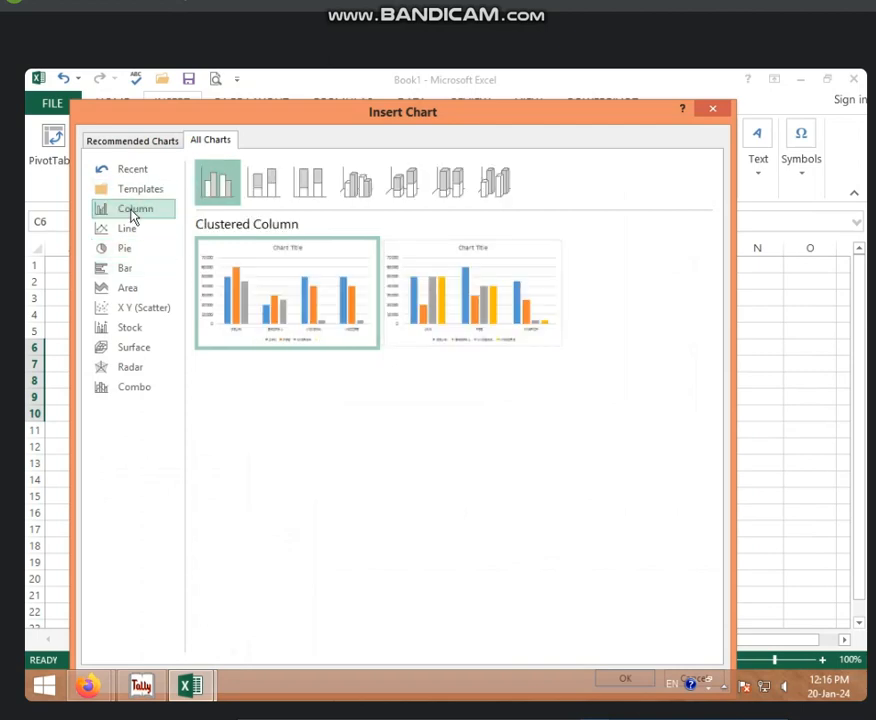
pyautogui.click(273, 196)
pyautogui.click(310, 188)
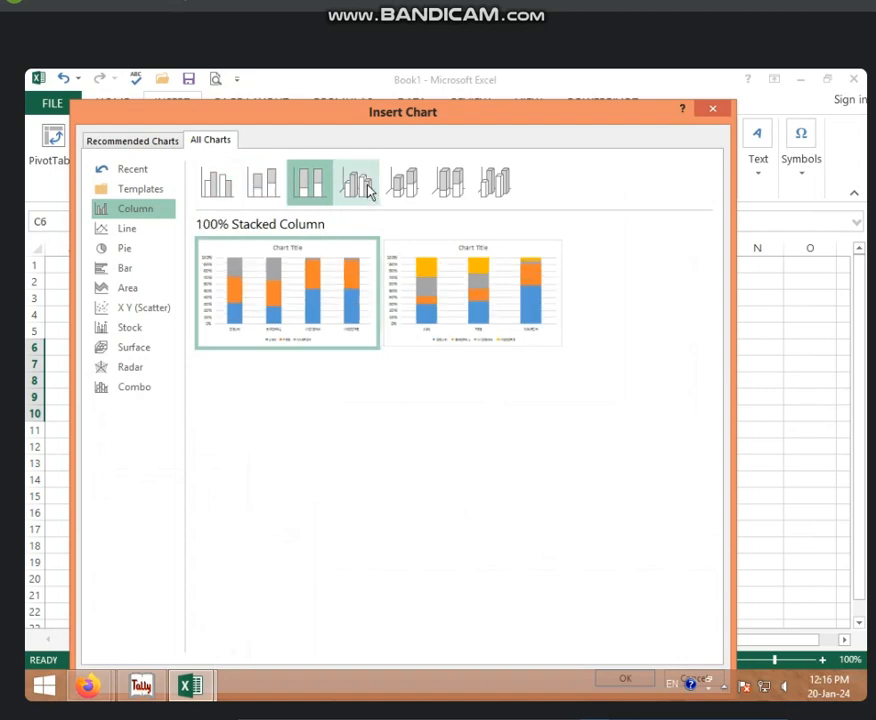
pyautogui.click(360, 186)
pyautogui.click(450, 184)
pyautogui.click(500, 186)
pyautogui.moveTo(365, 313)
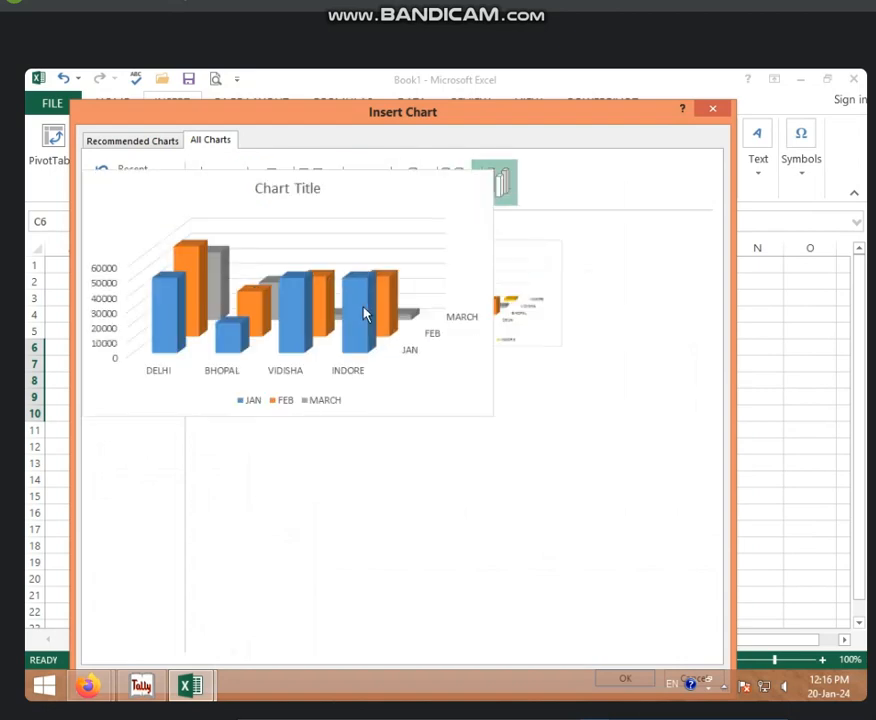
# - Insert the clustered column chart with cities as categories and move it down and to the right of the sales table
pyautogui.click(232, 194)
pyautogui.moveTo(281, 275)
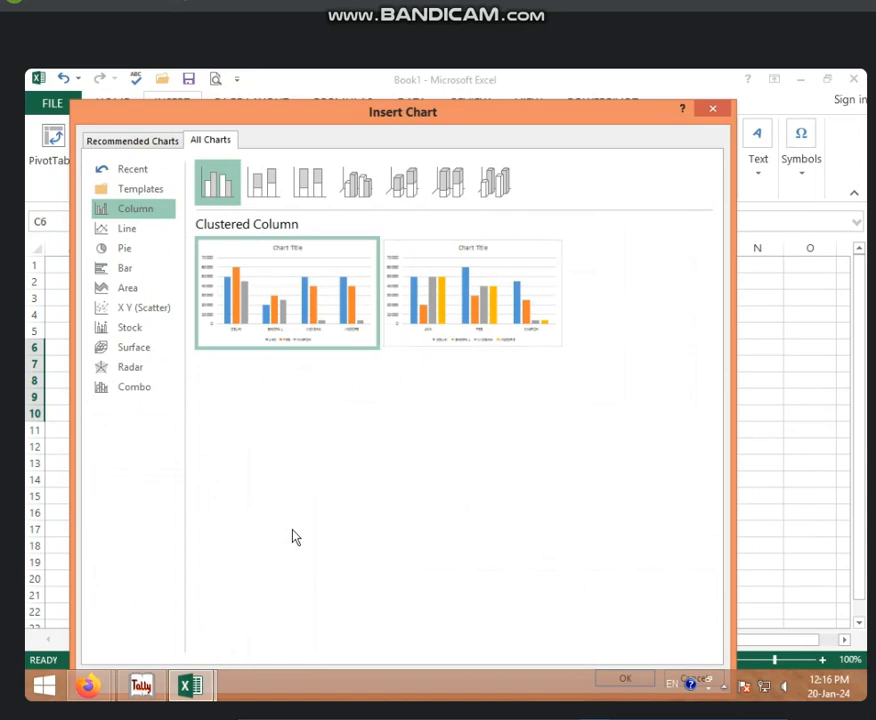
pyautogui.moveTo(401, 120); pyautogui.dragTo(380, 103)
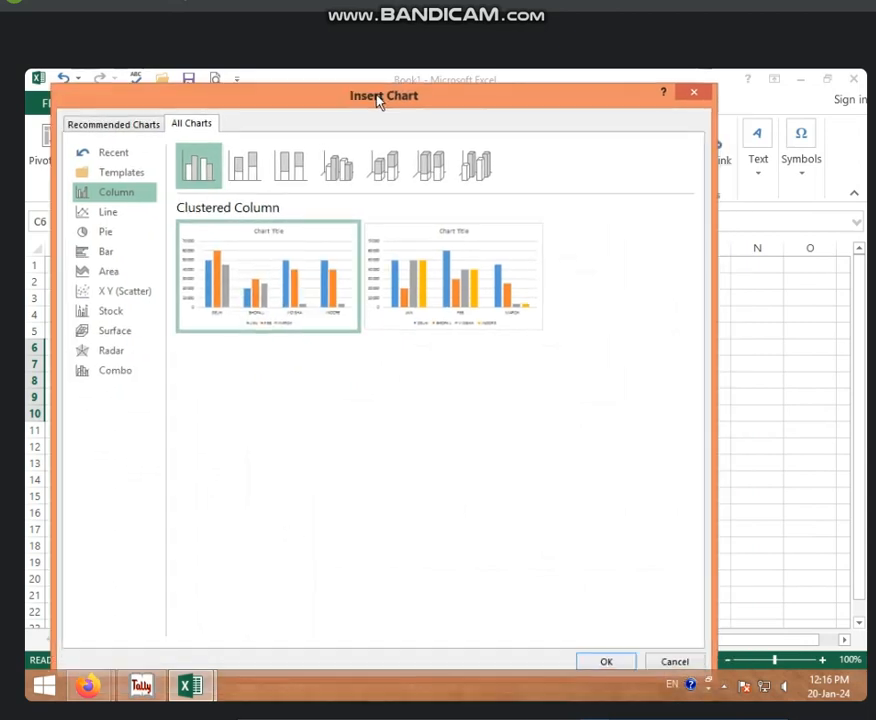
pyautogui.click(603, 662)
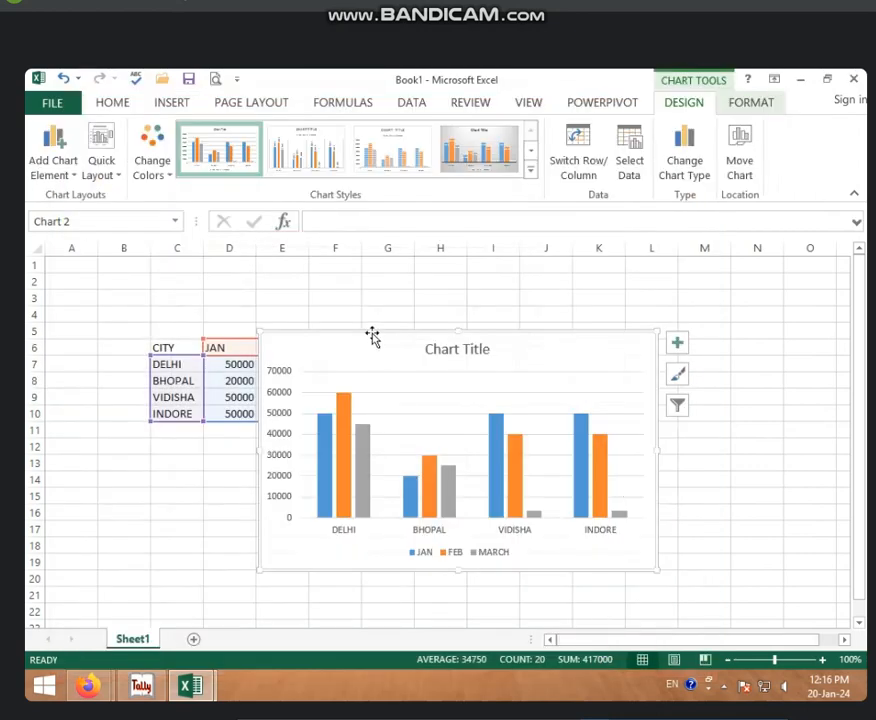
pyautogui.moveTo(371, 331); pyautogui.dragTo(497, 231)
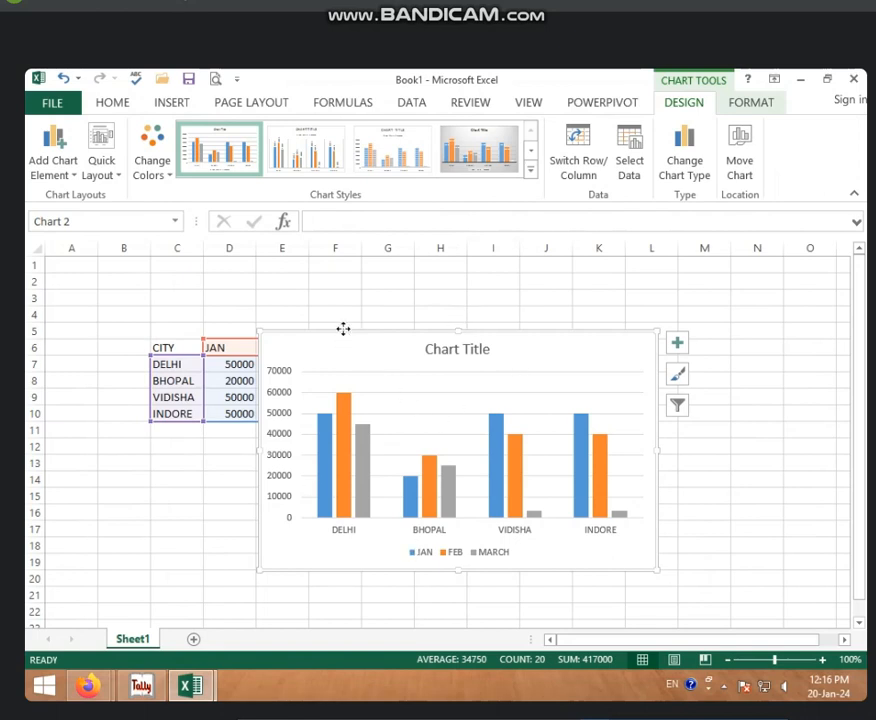
pyautogui.moveTo(344, 329); pyautogui.dragTo(432, 393)
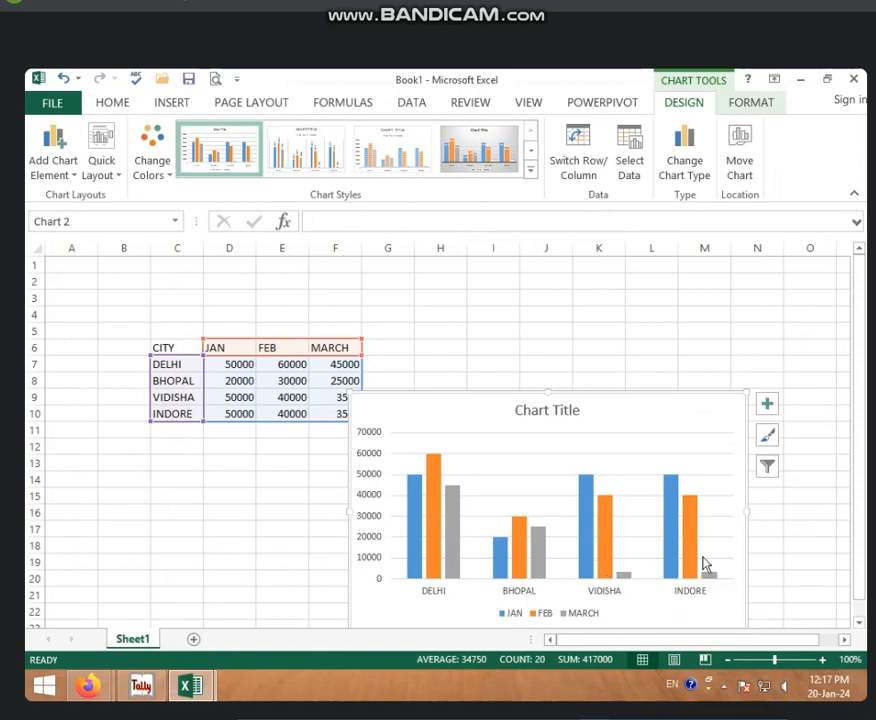
# - Change the March sales to 60000 for Indore in F10 and 40000 for Vidisha in F9
pyautogui.click(333, 410)
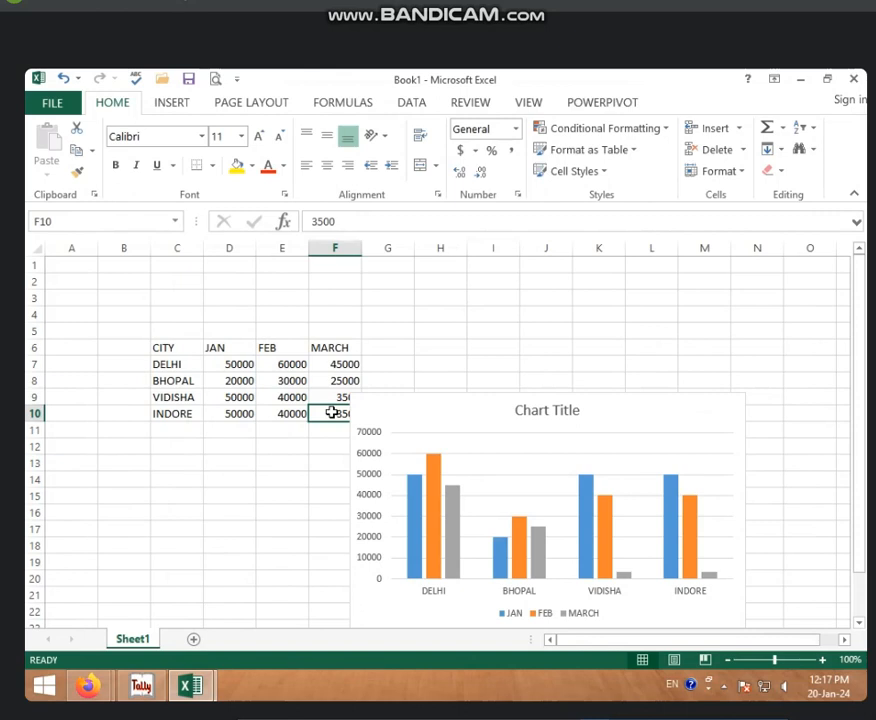
pyautogui.write('60000')
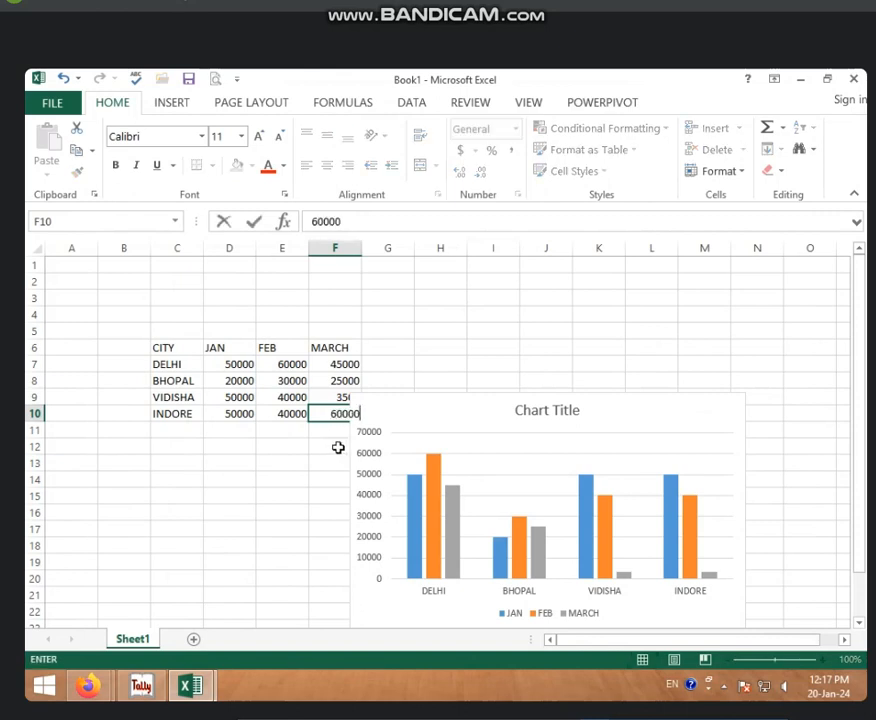
pyautogui.click(338, 447)
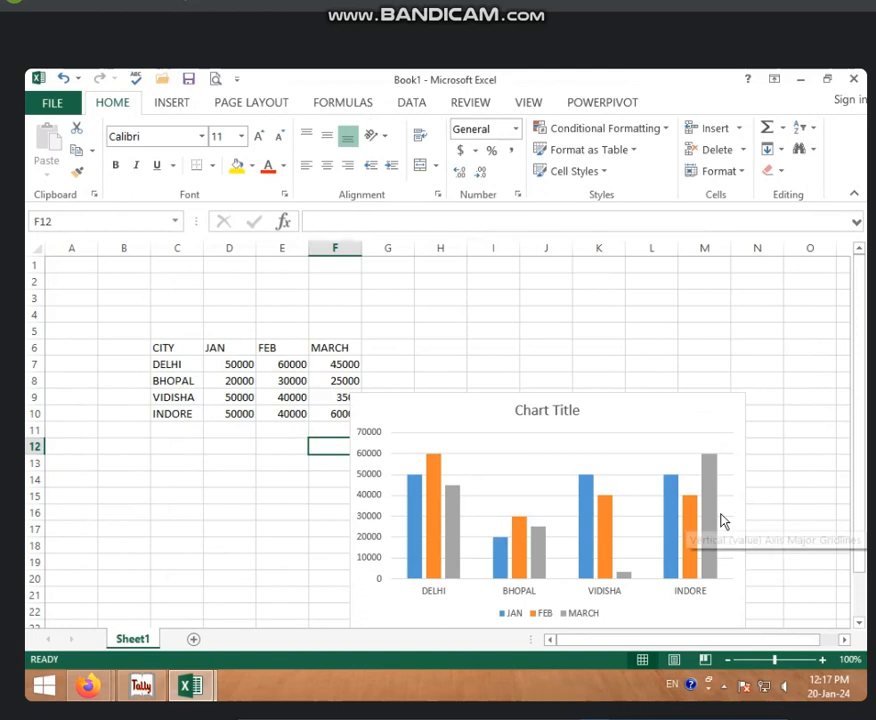
pyautogui.click(324, 401)
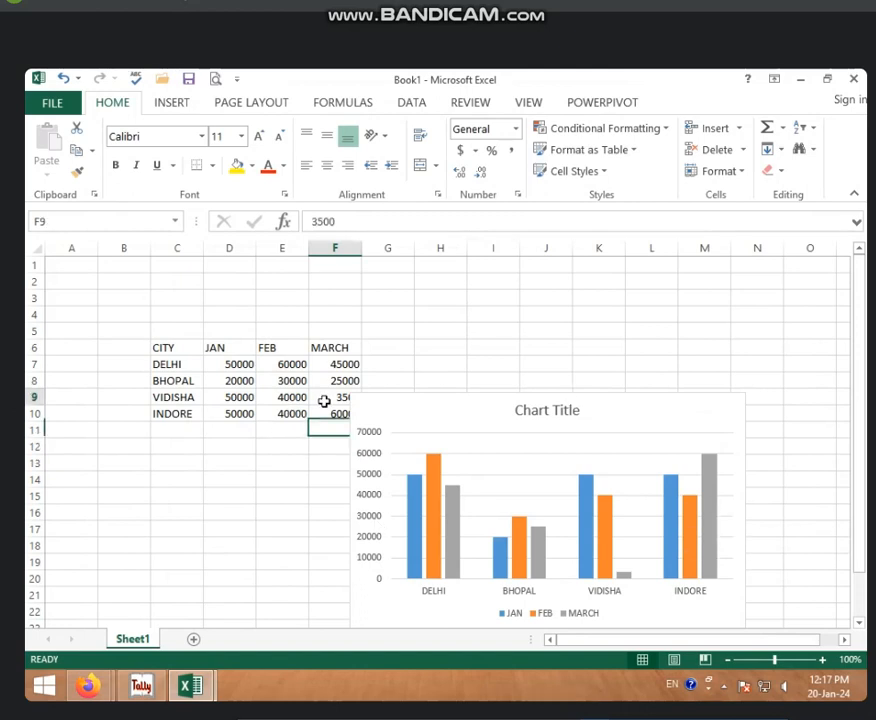
pyautogui.write('4')
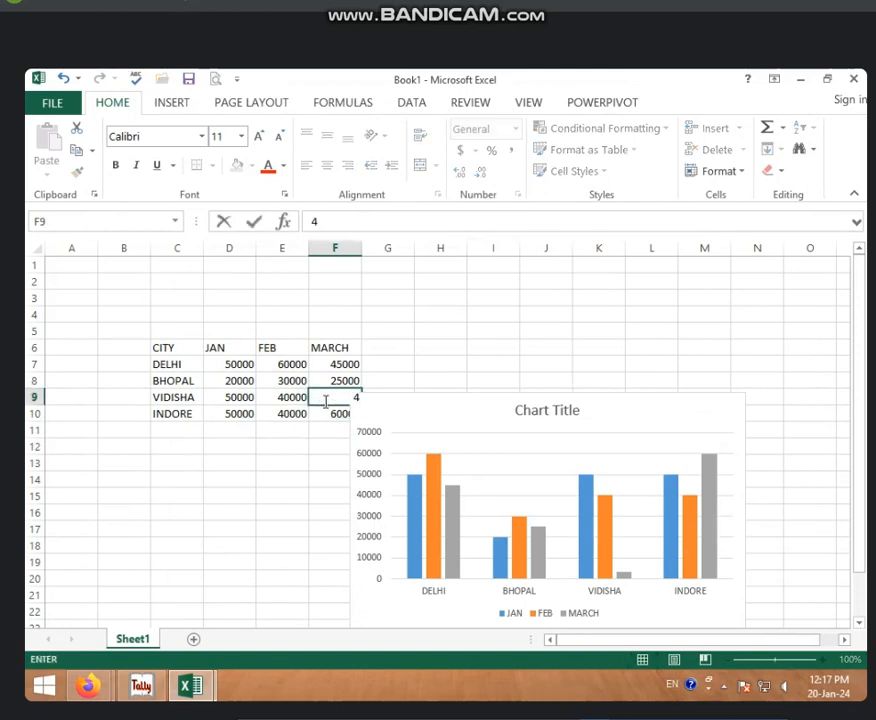
pyautogui.write('0000')
pyautogui.click(312, 442)
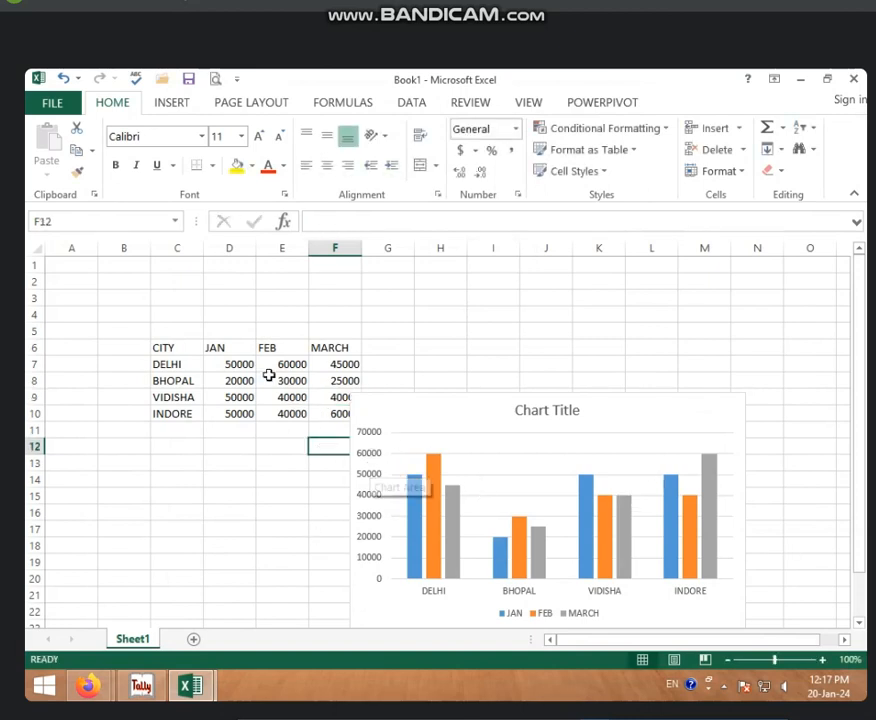
# - Move the chart up and to the left so its upper-left corner sits around cell E2
pyautogui.moveTo(452, 409); pyautogui.dragTo(412, 356)
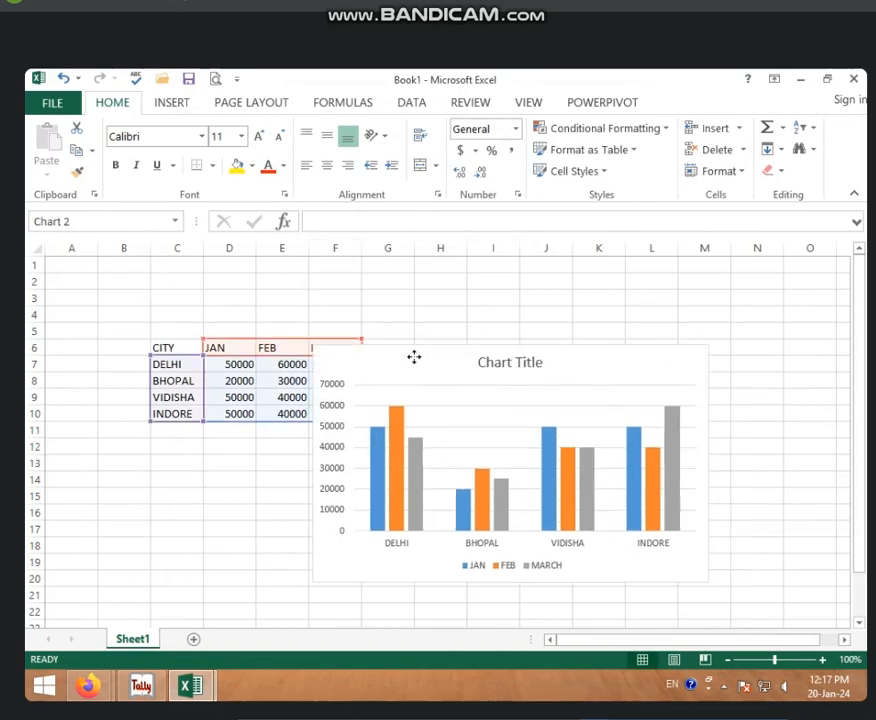
pyautogui.click(684, 103)
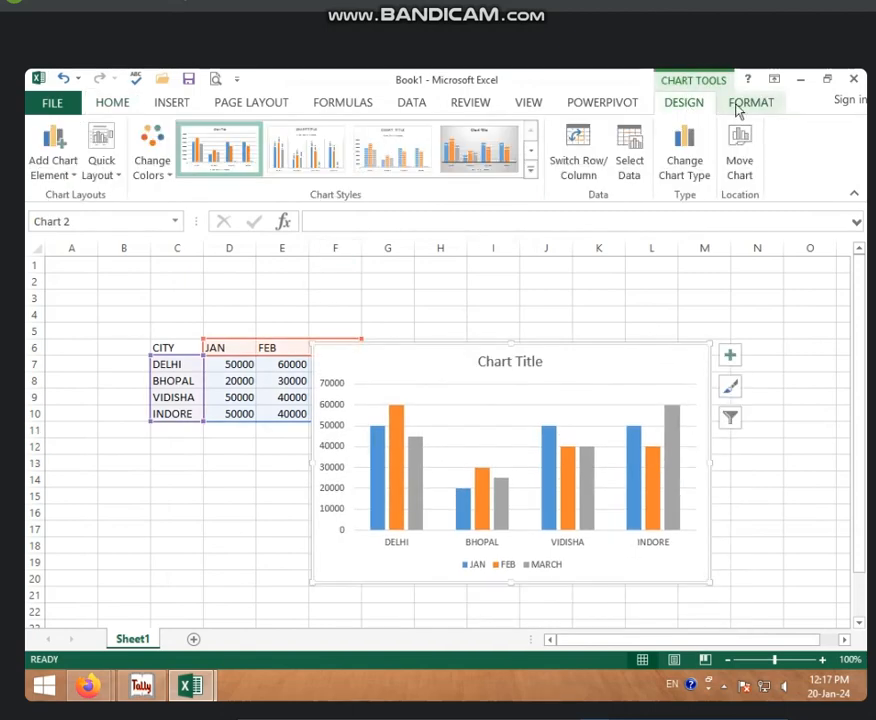
pyautogui.click(750, 103)
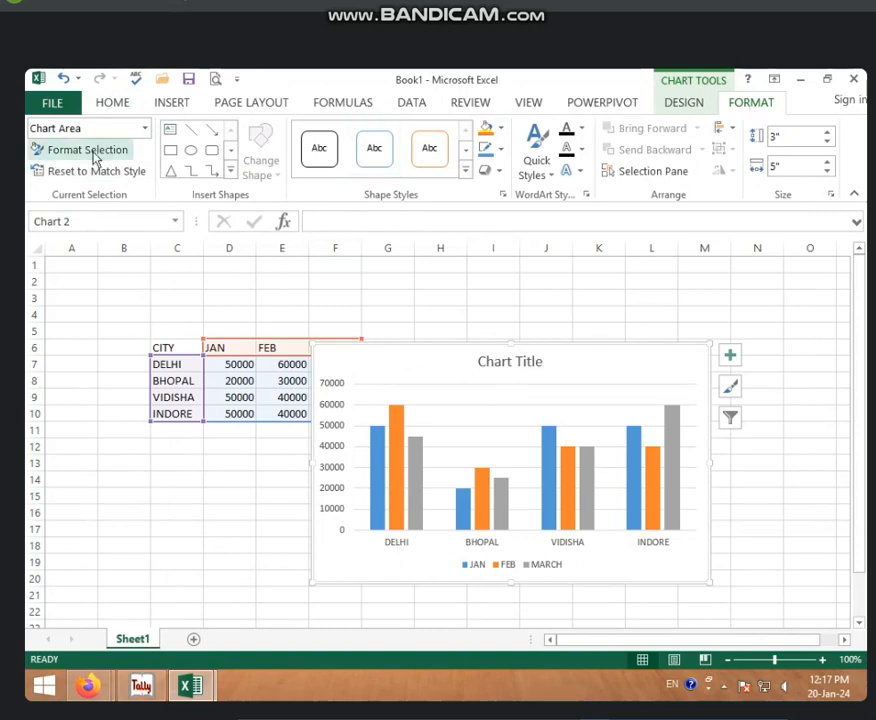
pyautogui.click(684, 104)
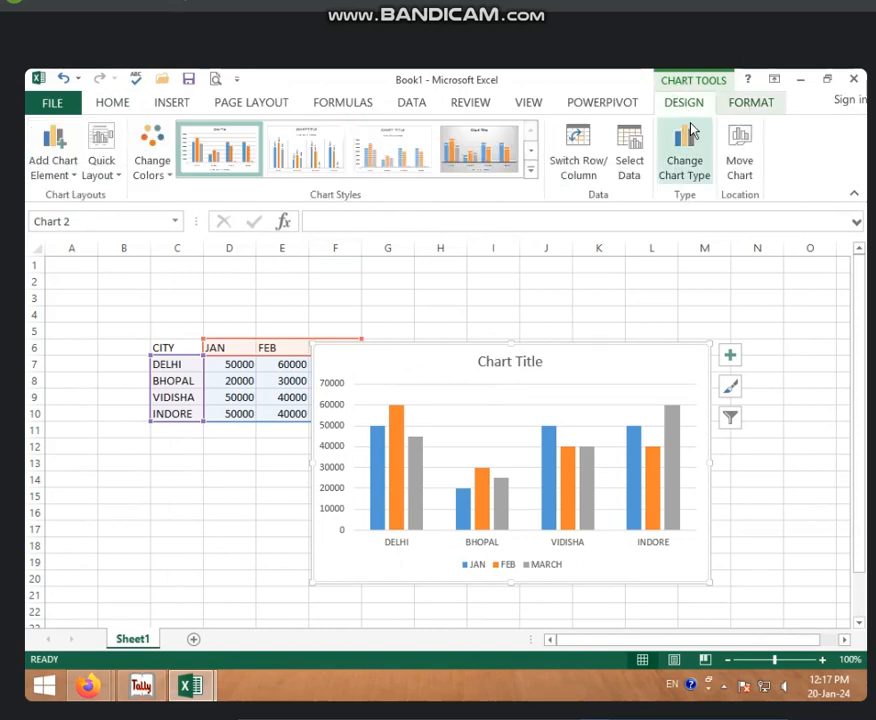
pyautogui.moveTo(540, 346); pyautogui.dragTo(509, 285)
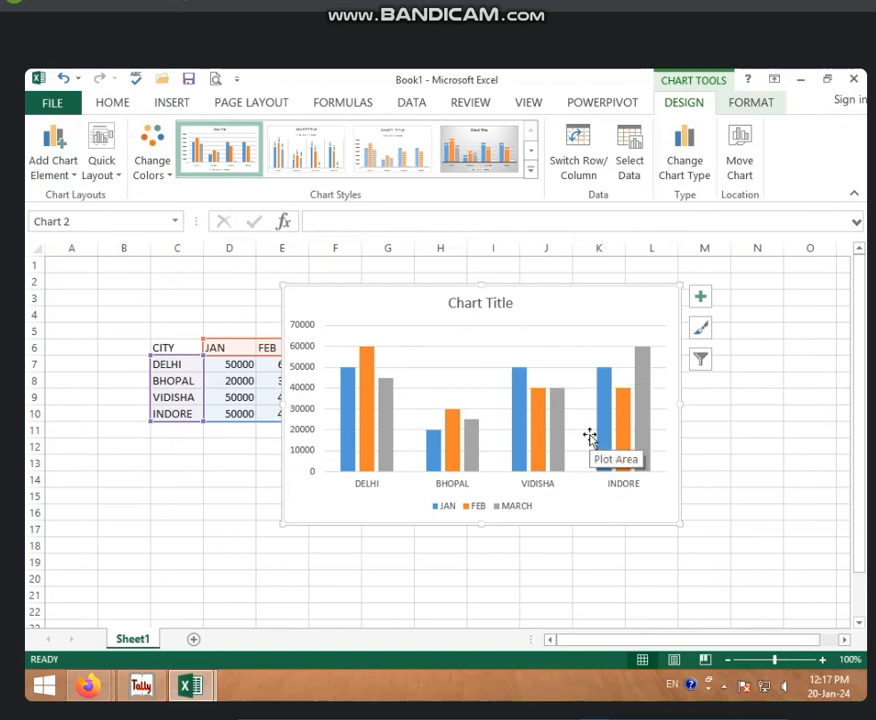
# - Preview the chart element options for axes, axis titles and the chart title
pyautogui.click(73, 178)
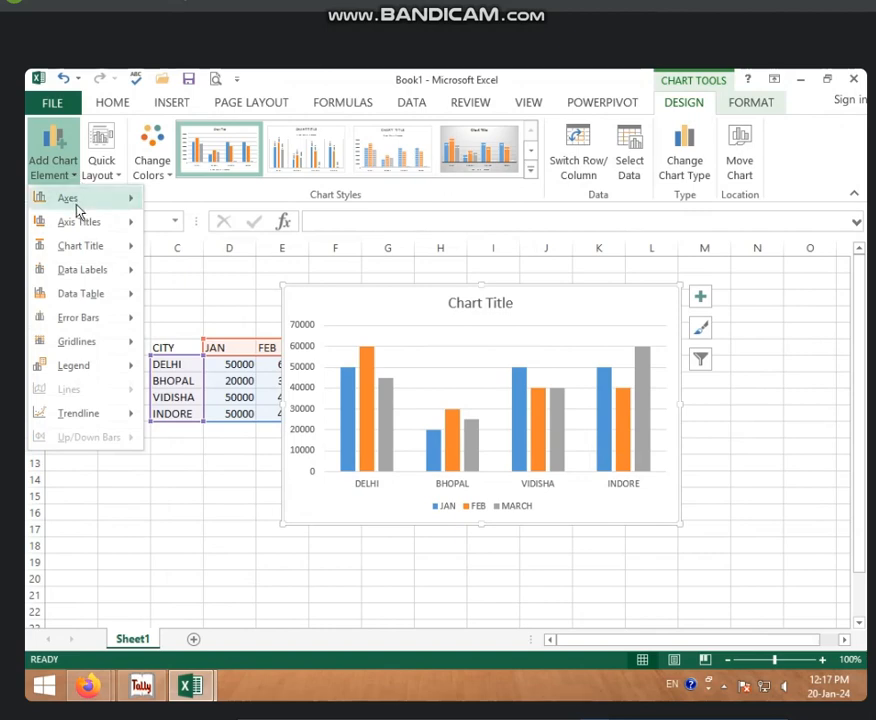
pyautogui.moveTo(75, 199)
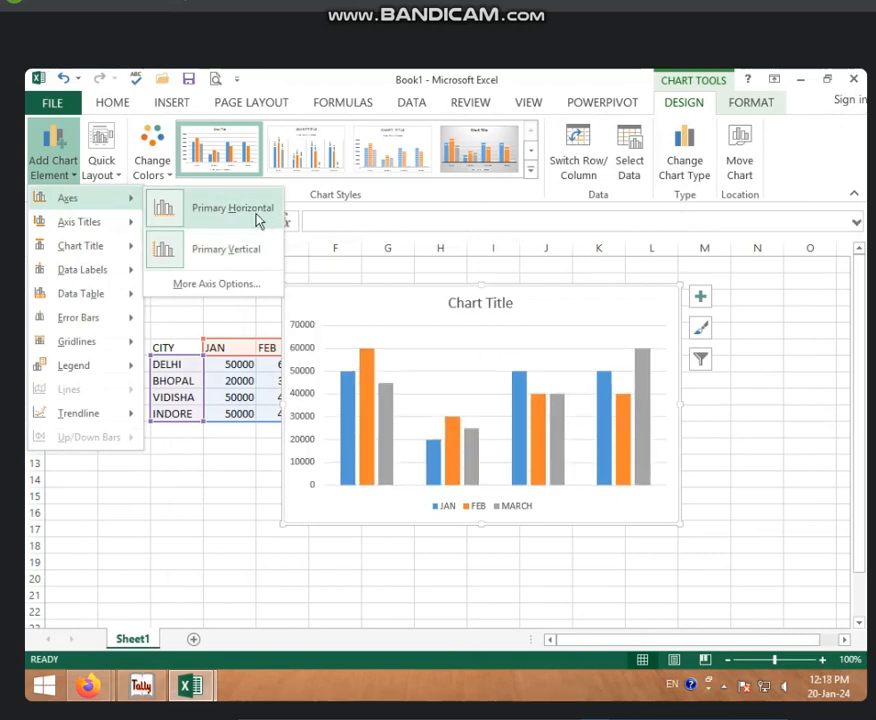
pyautogui.moveTo(93, 228)
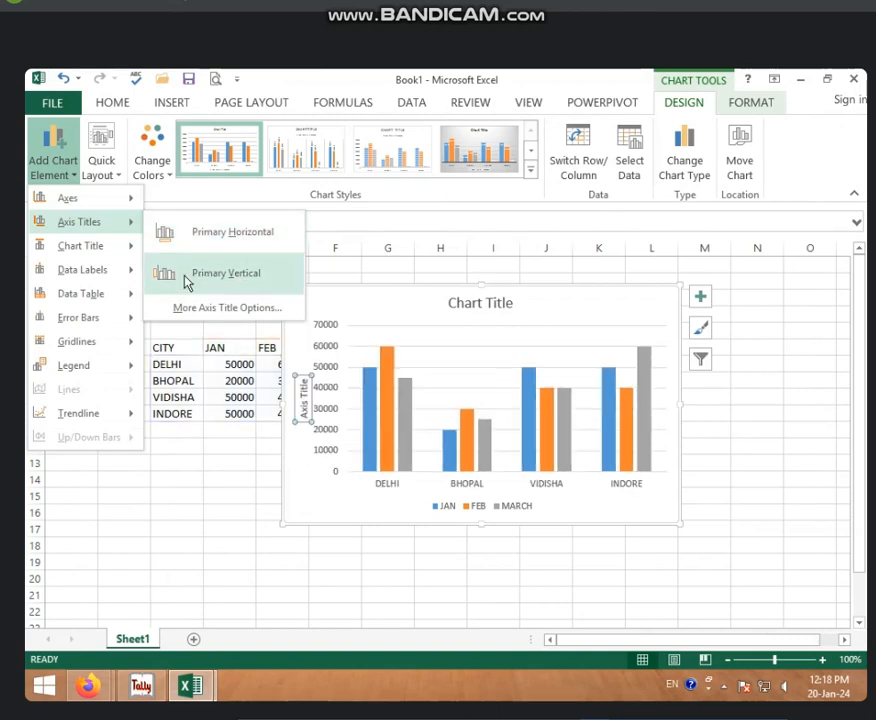
pyautogui.moveTo(65, 254)
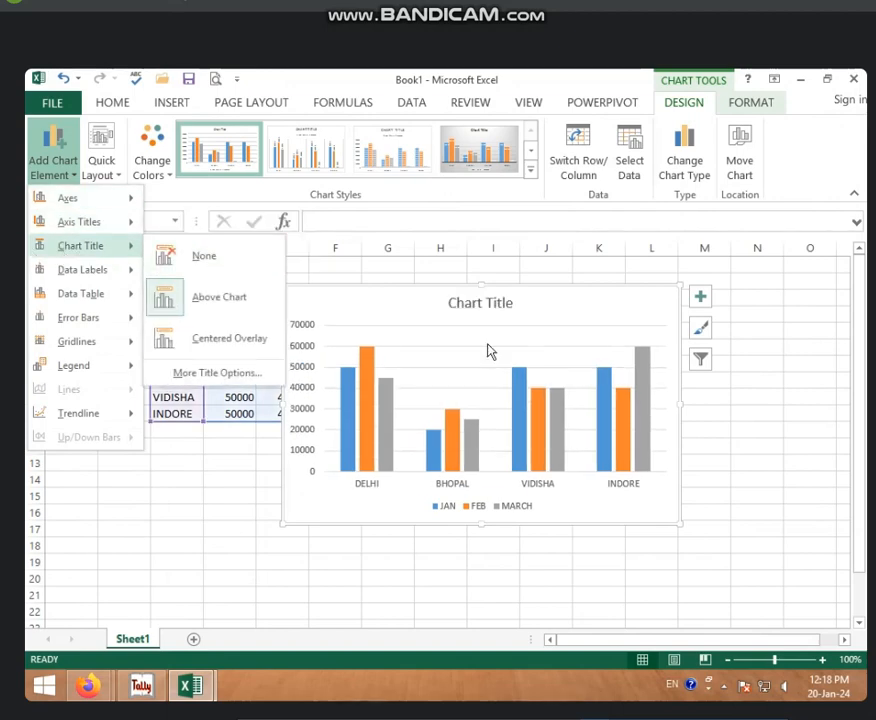
# - Replace the chart title text with ICIC and close the title formatting options
pyautogui.click(467, 303)
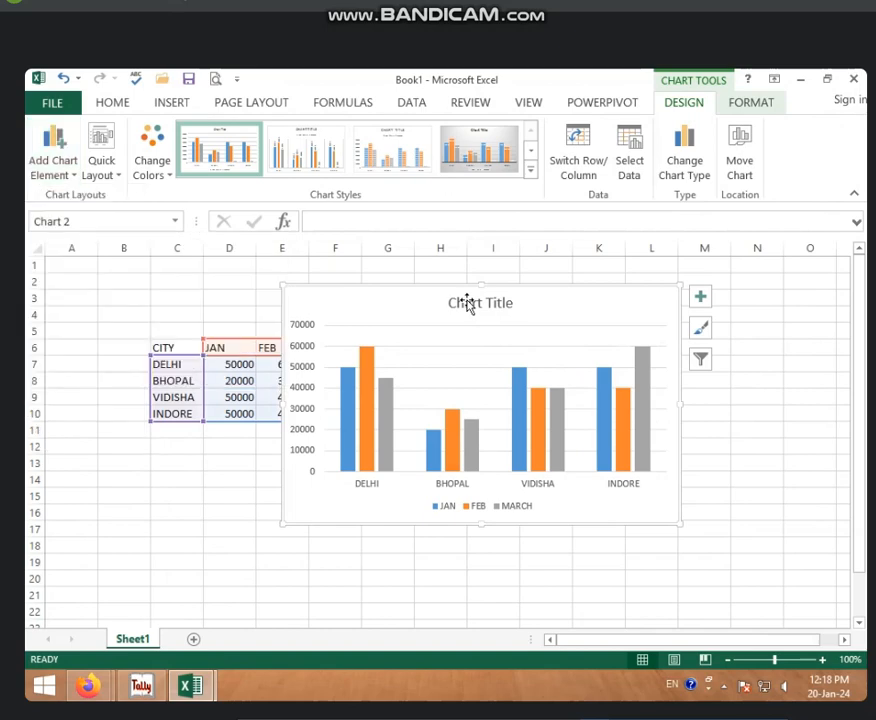
pyautogui.click(465, 303)
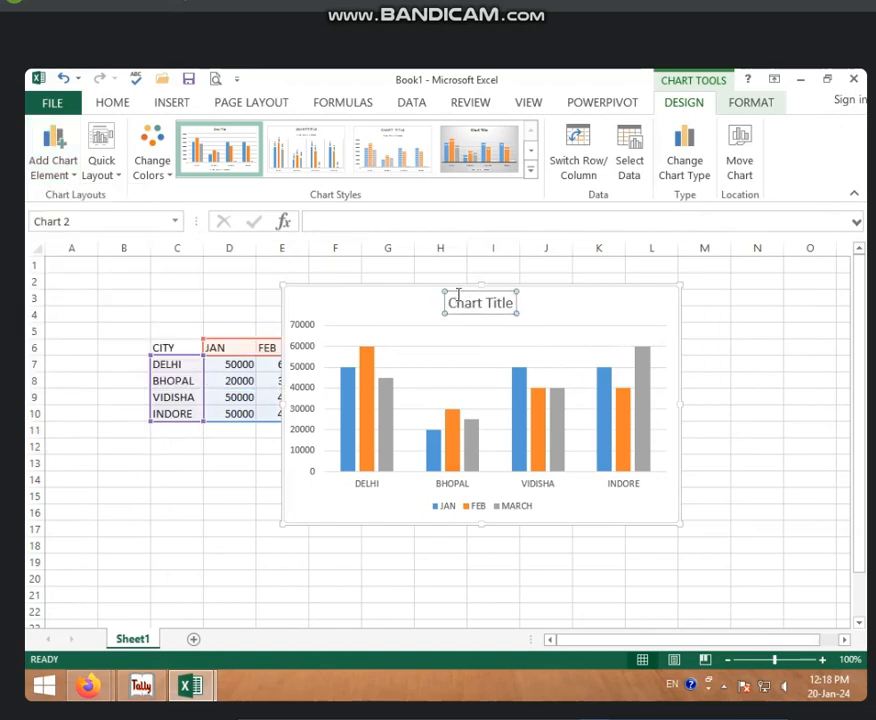
pyautogui.click(461, 303)
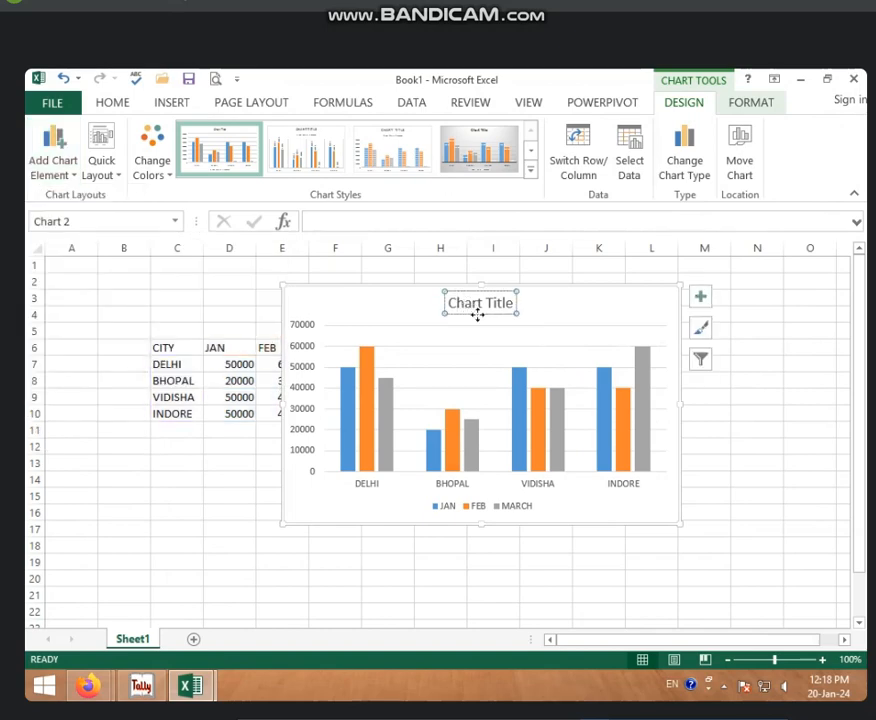
pyautogui.write('ICIC')
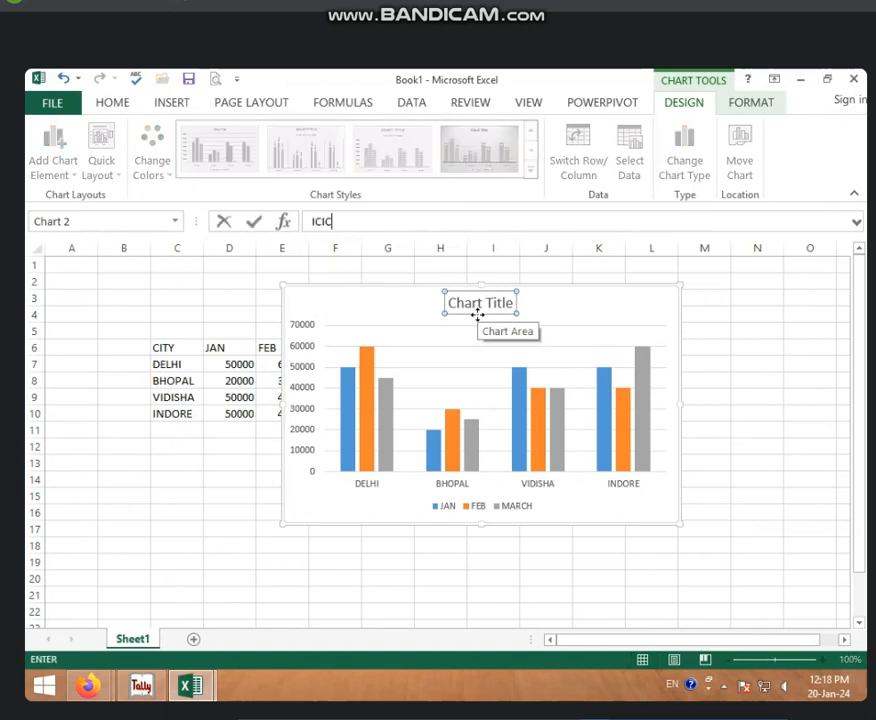
pyautogui.press('Return')
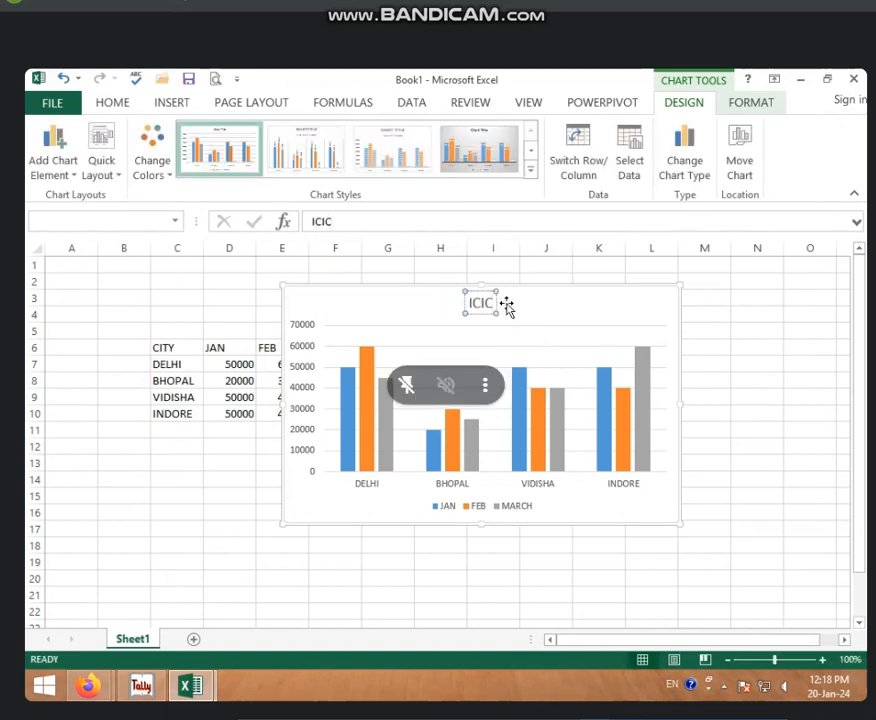
pyautogui.doubleClick(485, 305)
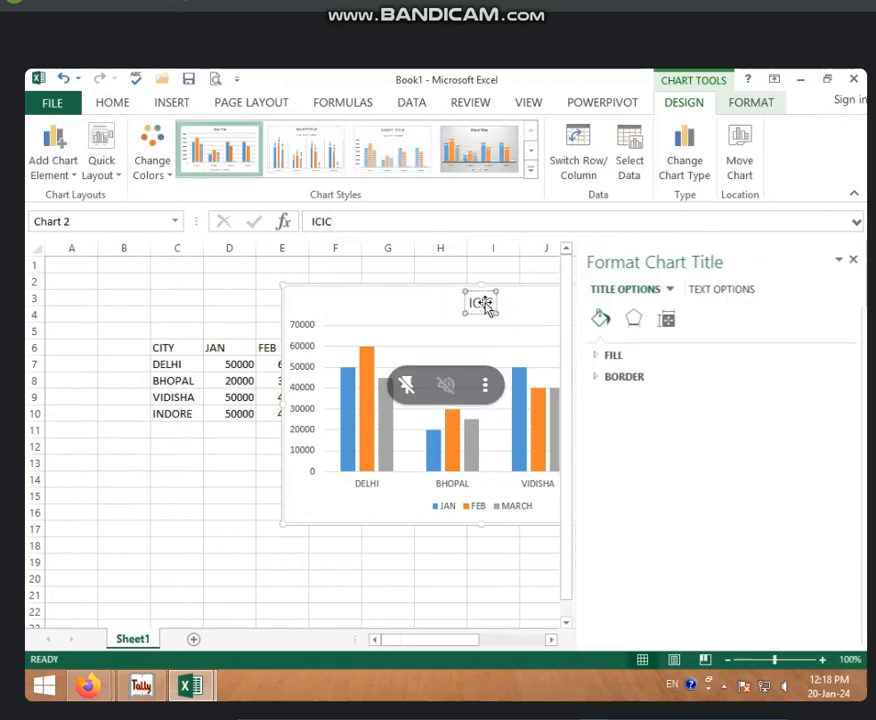
pyautogui.click(853, 259)
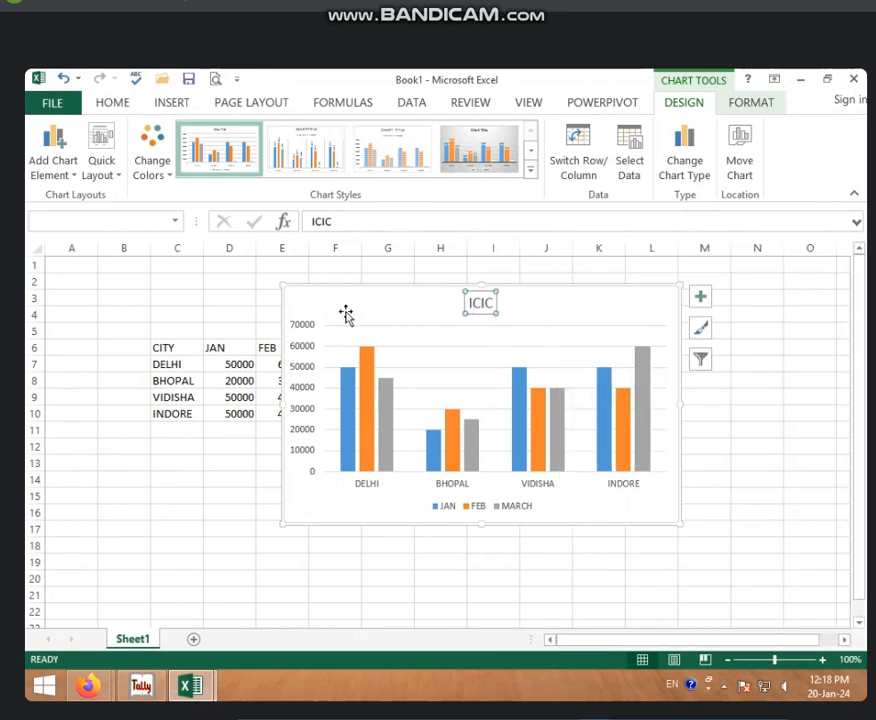
# - Preview the chart element options for chart title, data labels, data table, error bars, gridlines and legend
pyautogui.click(48, 170)
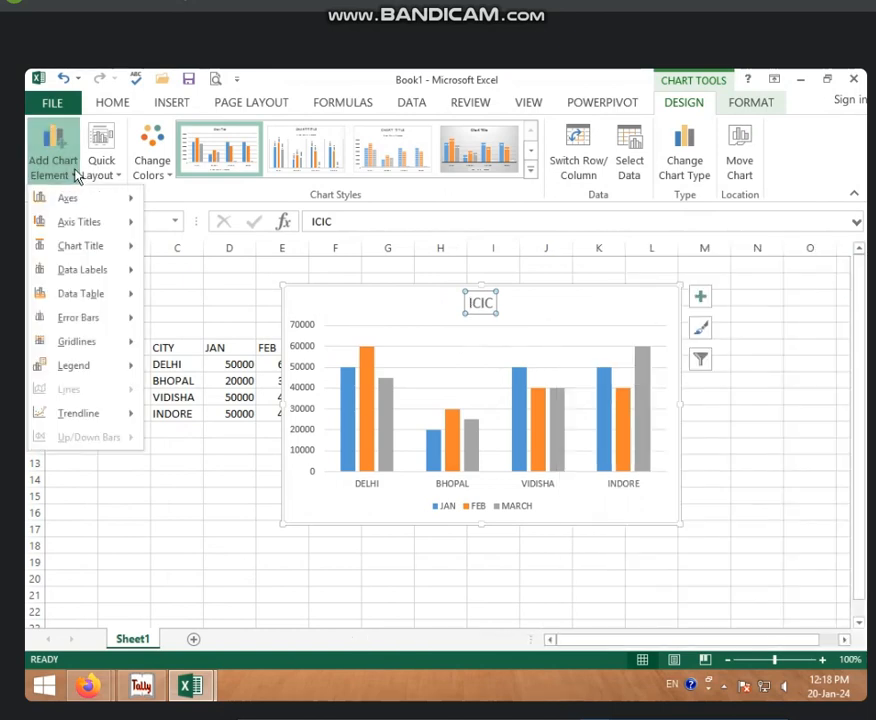
pyautogui.moveTo(84, 247)
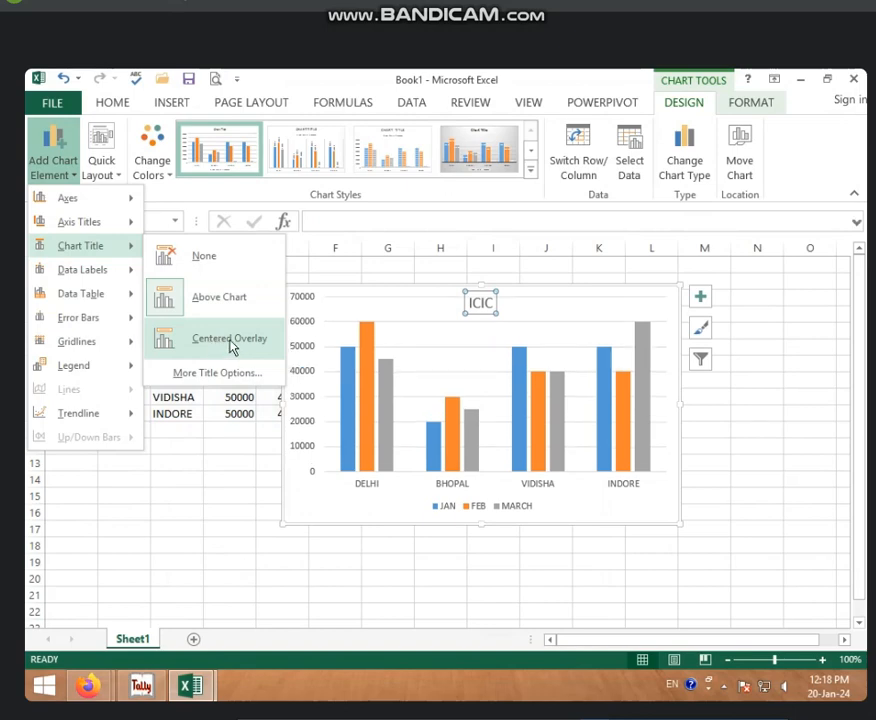
pyautogui.moveTo(91, 272)
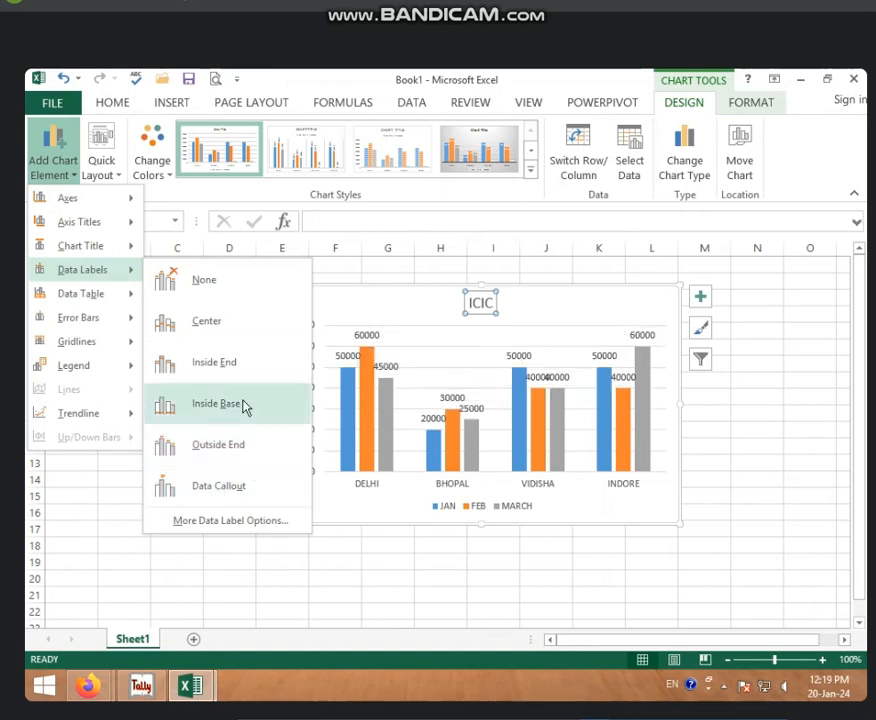
pyautogui.moveTo(76, 303)
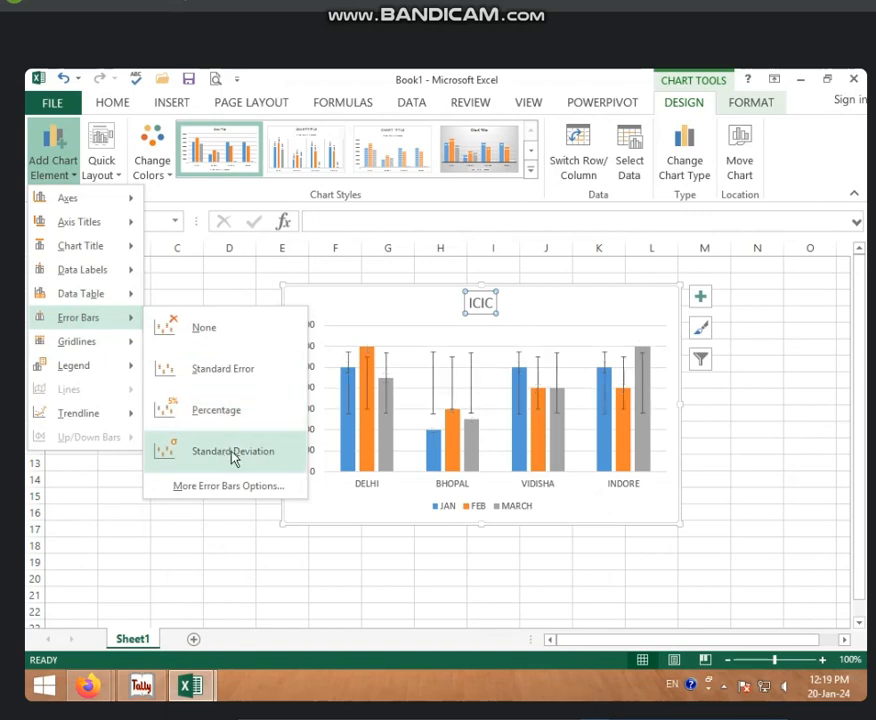
pyautogui.moveTo(95, 348)
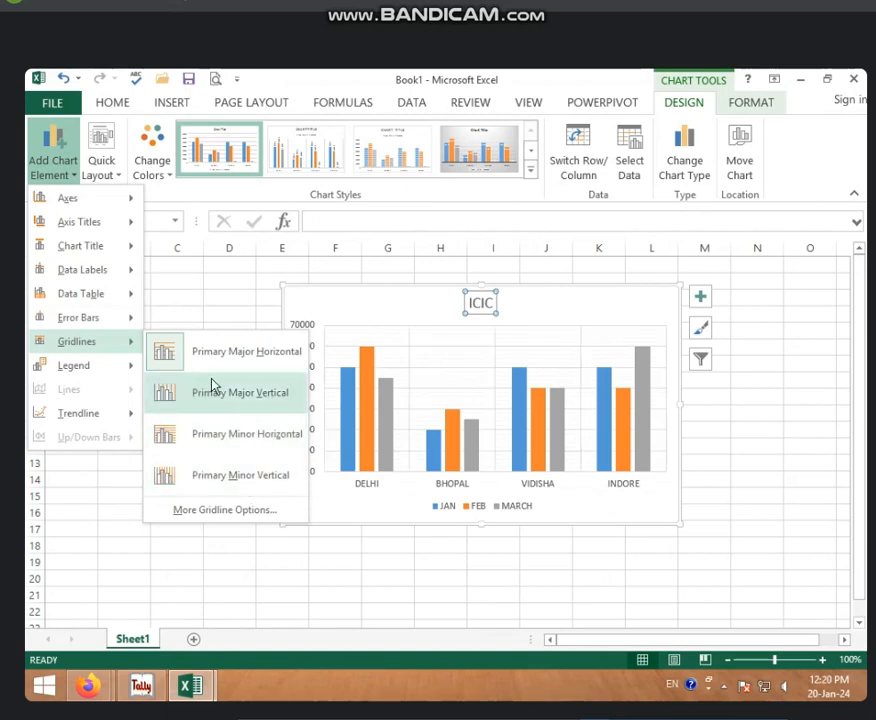
pyautogui.moveTo(70, 366)
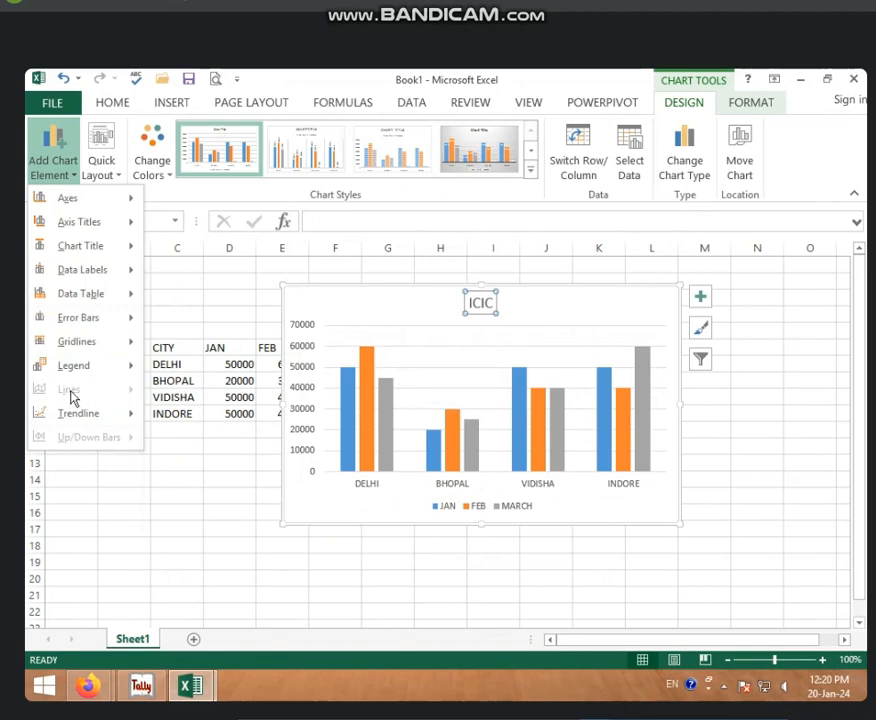
# - Add a Linear Forecast trendline based on the JAN series
pyautogui.moveTo(62, 415)
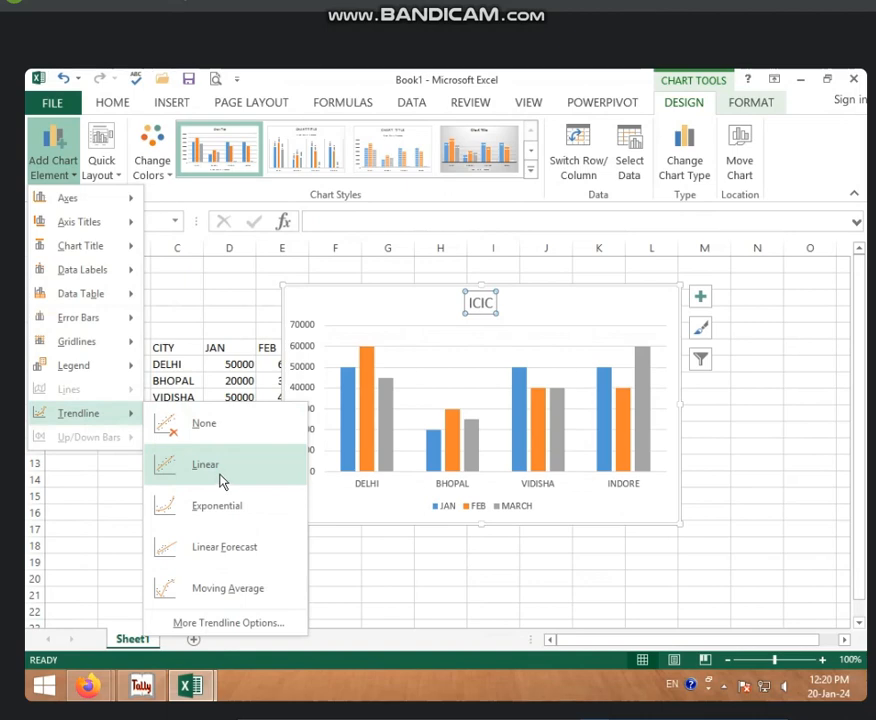
pyautogui.click(222, 556)
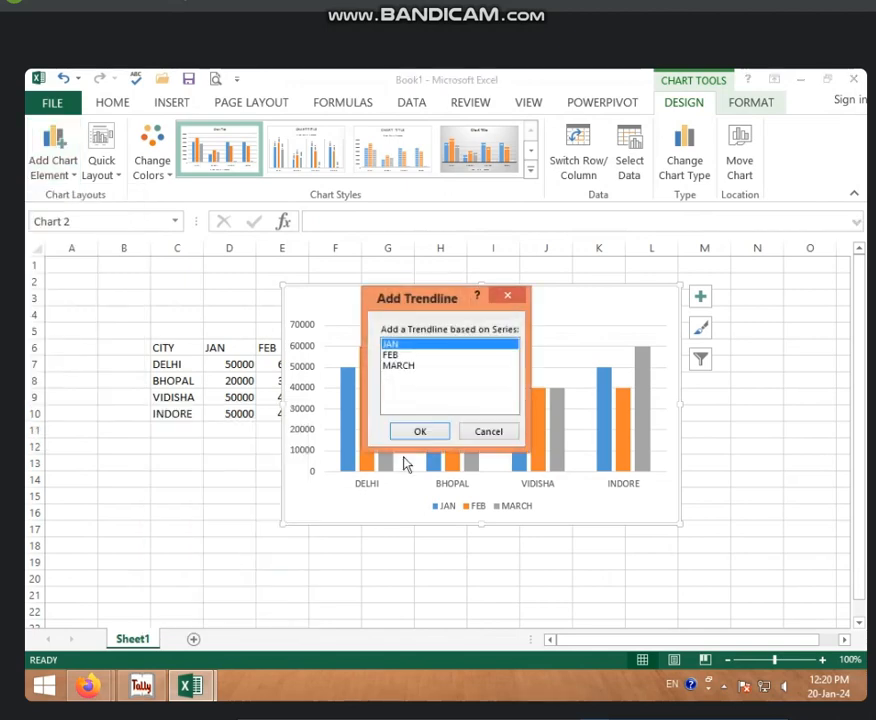
pyautogui.click(414, 433)
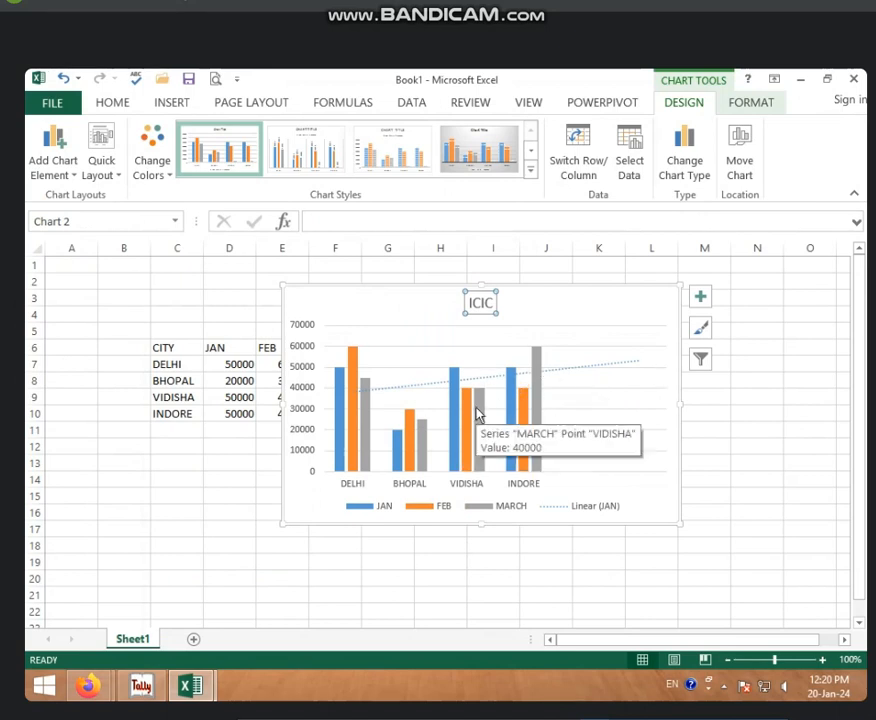
# - Apply the quick layout with the legend below the title and data labels above the columns, keeping the first Colorful palette
pyautogui.click(120, 176)
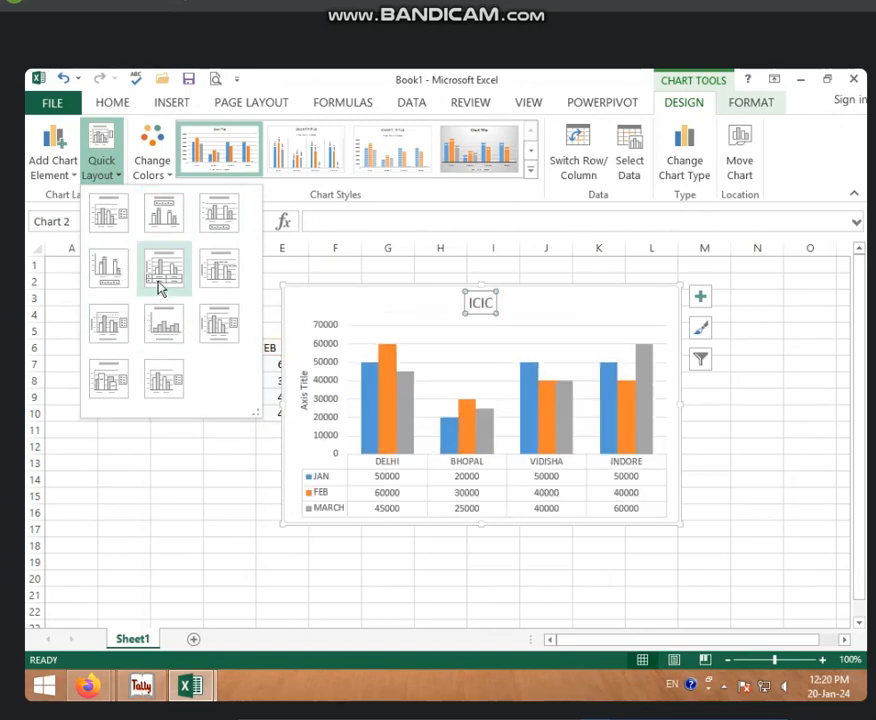
pyautogui.click(168, 228)
pyautogui.click(163, 178)
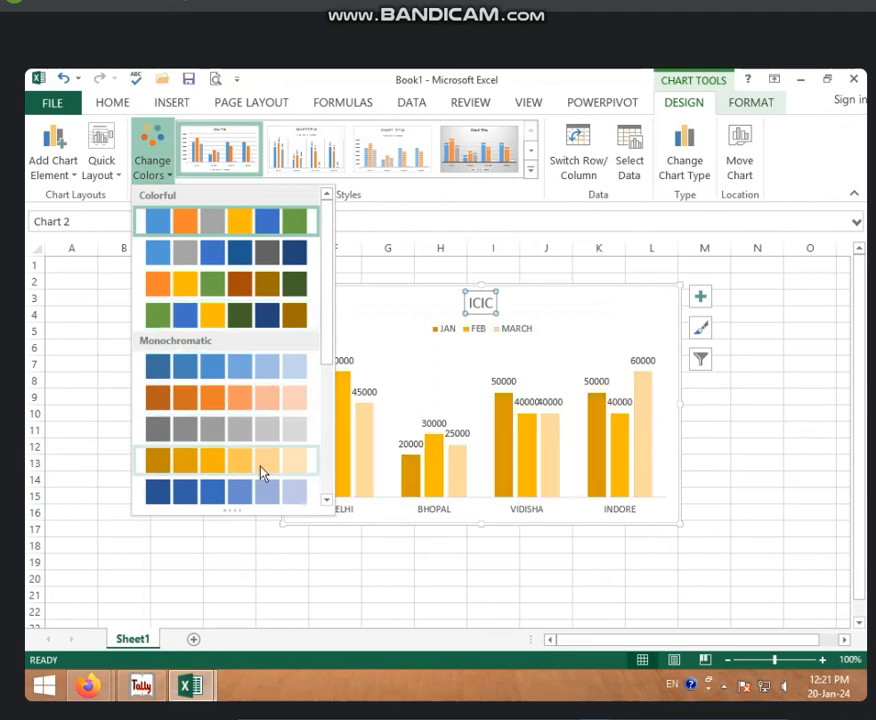
pyautogui.scroll(-3, 250, 476)
pyautogui.scroll(3, 299, 442)
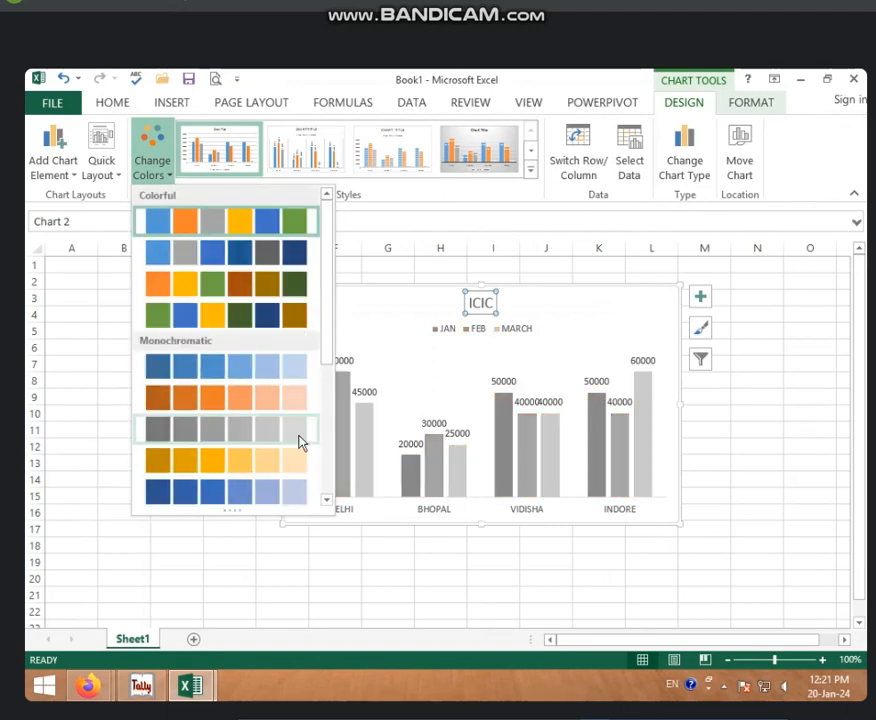
pyautogui.click(228, 221)
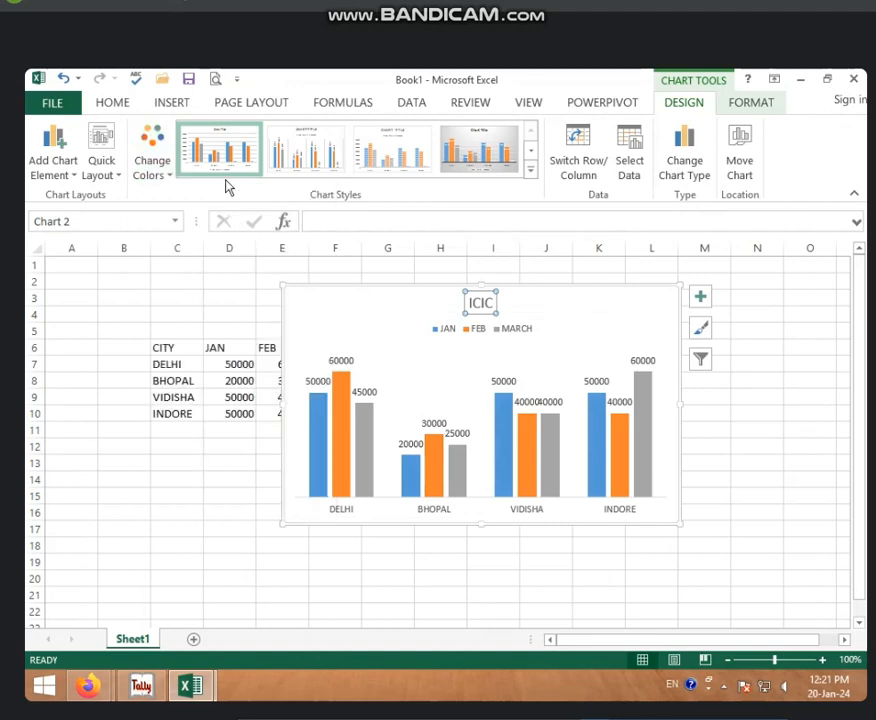
# - Apply the chart style with fading gradient columns and a bold title, and move the chart clear of the sales table, its corner near G6
pyautogui.click(530, 170)
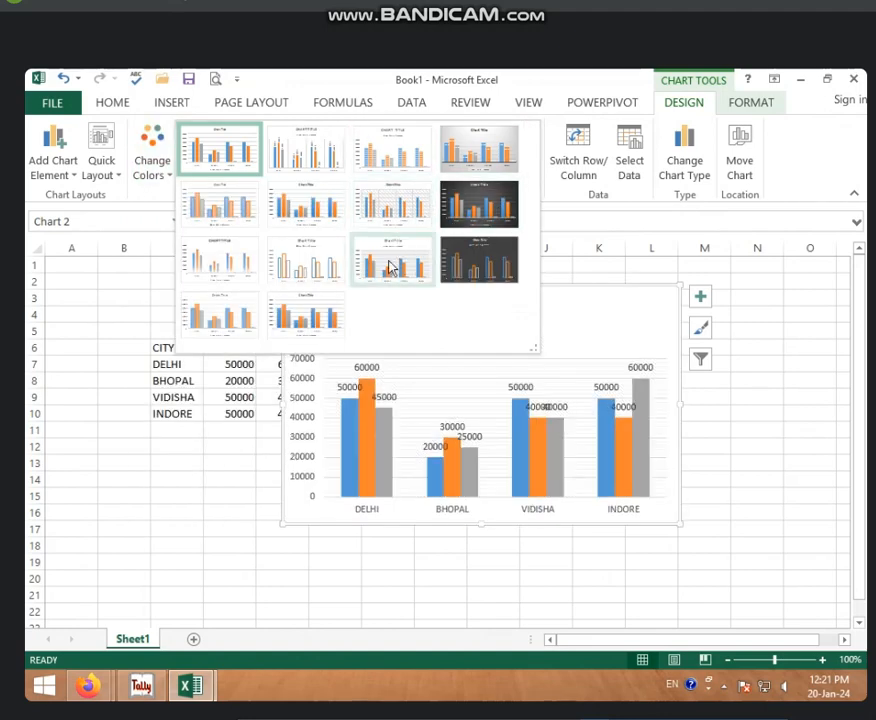
pyautogui.click(221, 268)
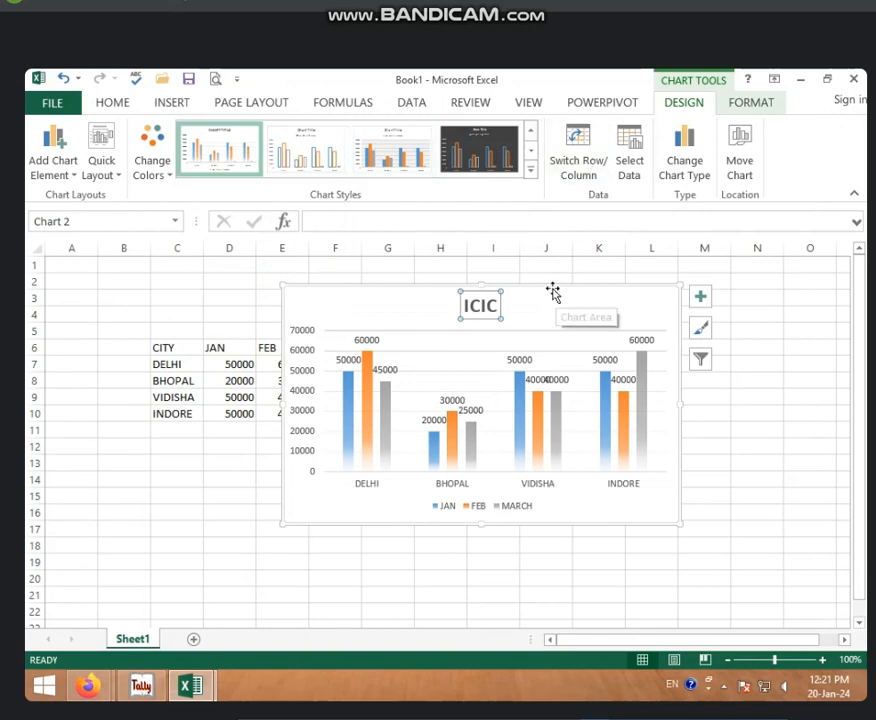
pyautogui.moveTo(553, 290); pyautogui.dragTo(672, 344)
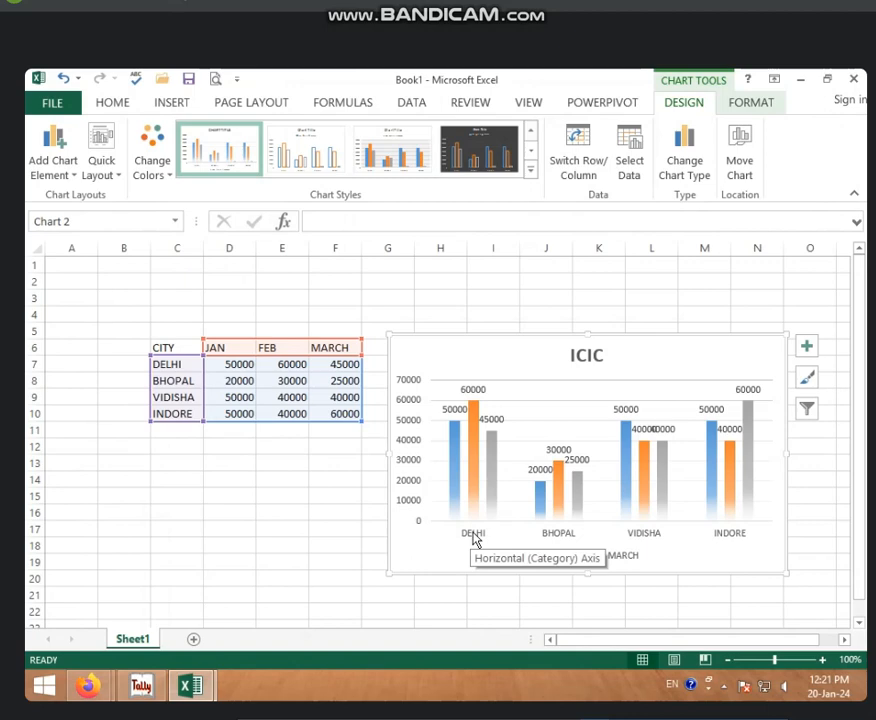
# - Compare Delhi's January, February and March figures and the whole January column with the chart's columns
pyautogui.click(221, 365)
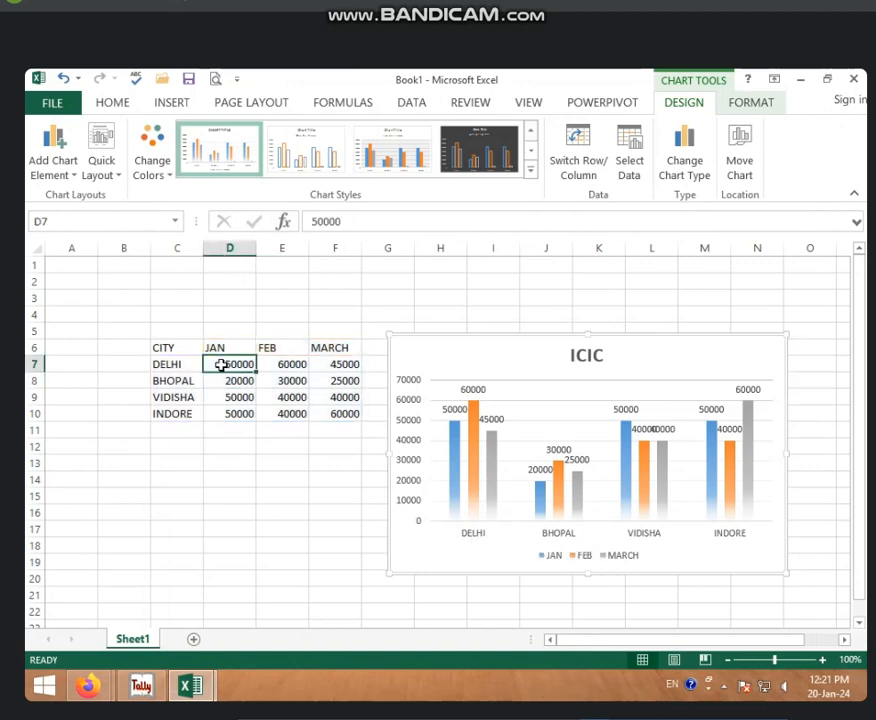
pyautogui.click(293, 365)
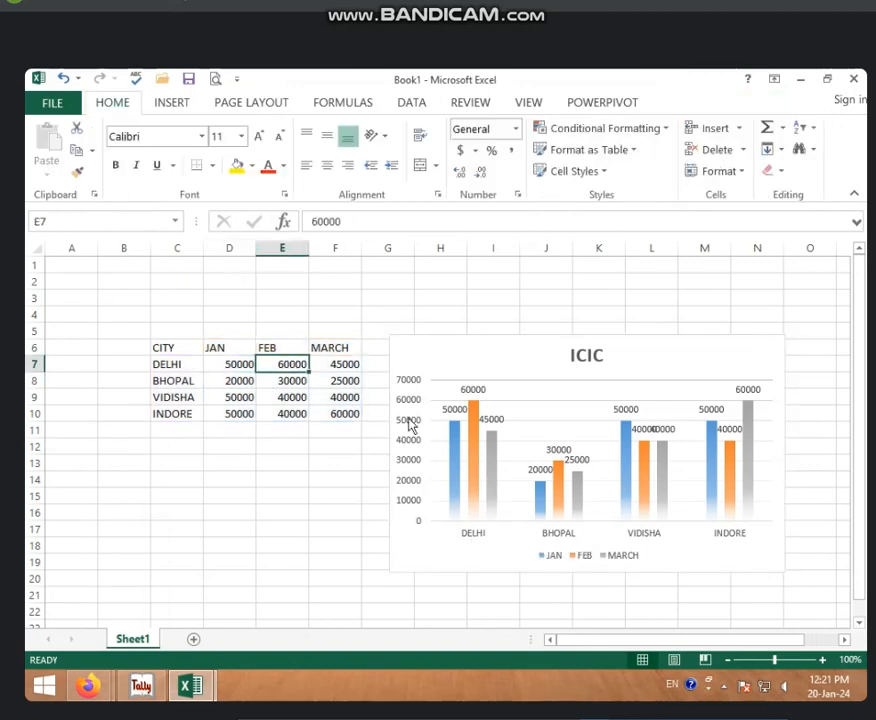
pyautogui.click(337, 368)
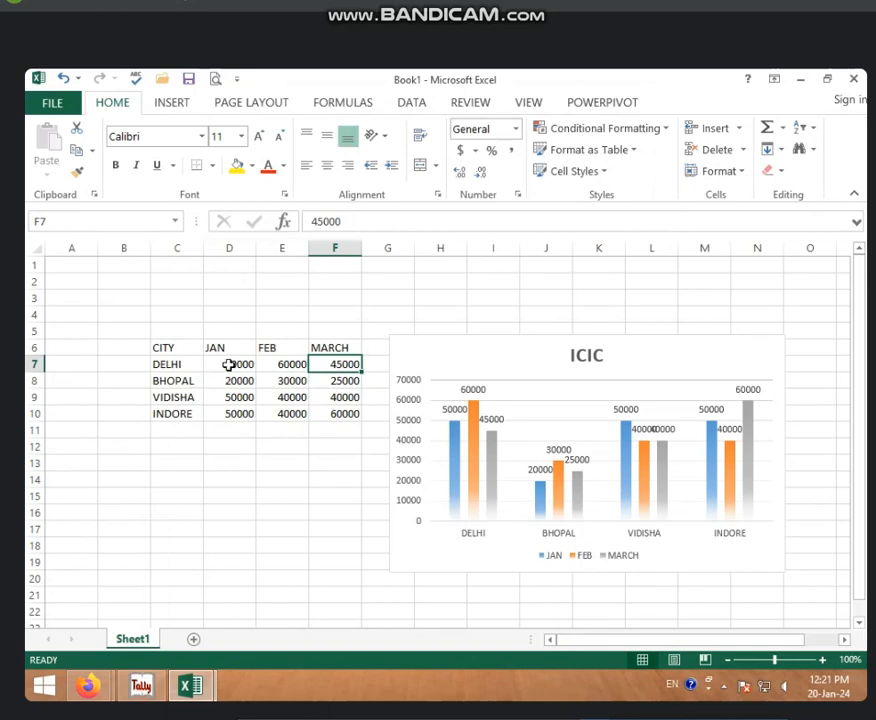
pyautogui.moveTo(231, 366); pyautogui.dragTo(235, 416)
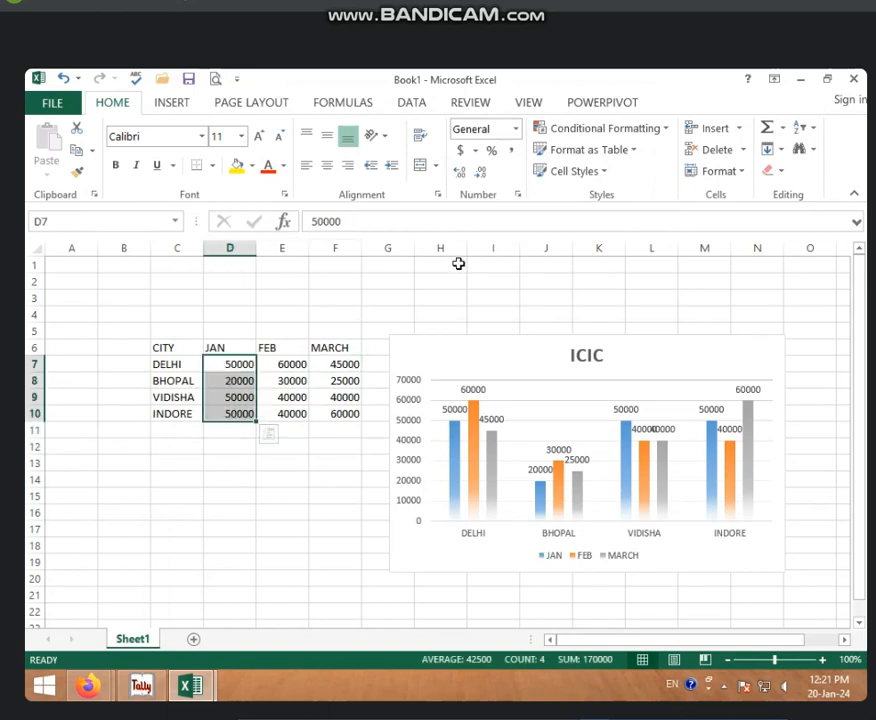
pyautogui.click(338, 397)
# - Switch the chart's rows and columns to show months as categories, and switch them back to cities
pyautogui.click(454, 427)
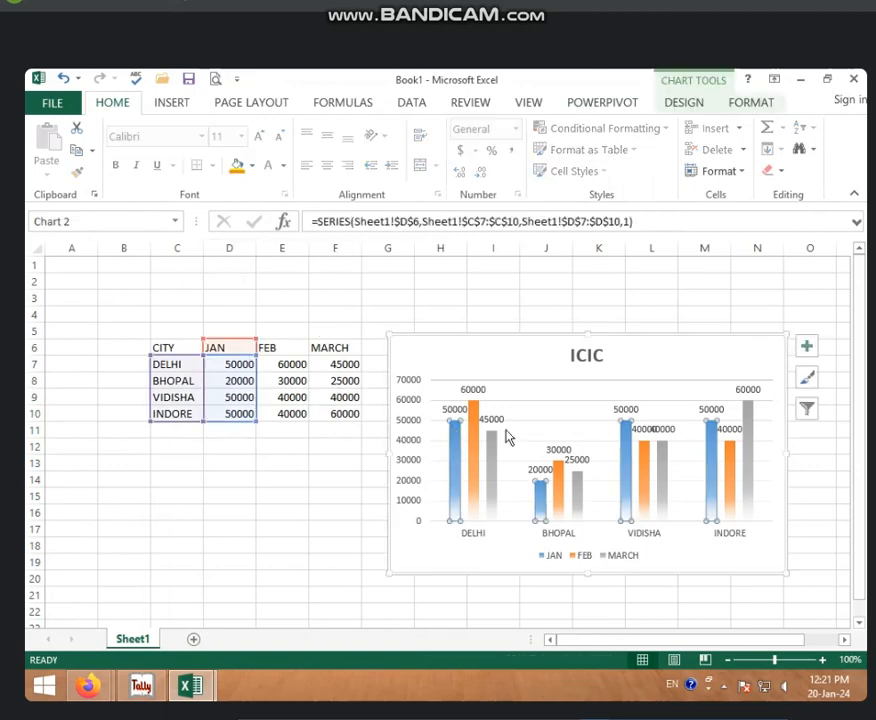
pyautogui.click(690, 104)
pyautogui.click(572, 168)
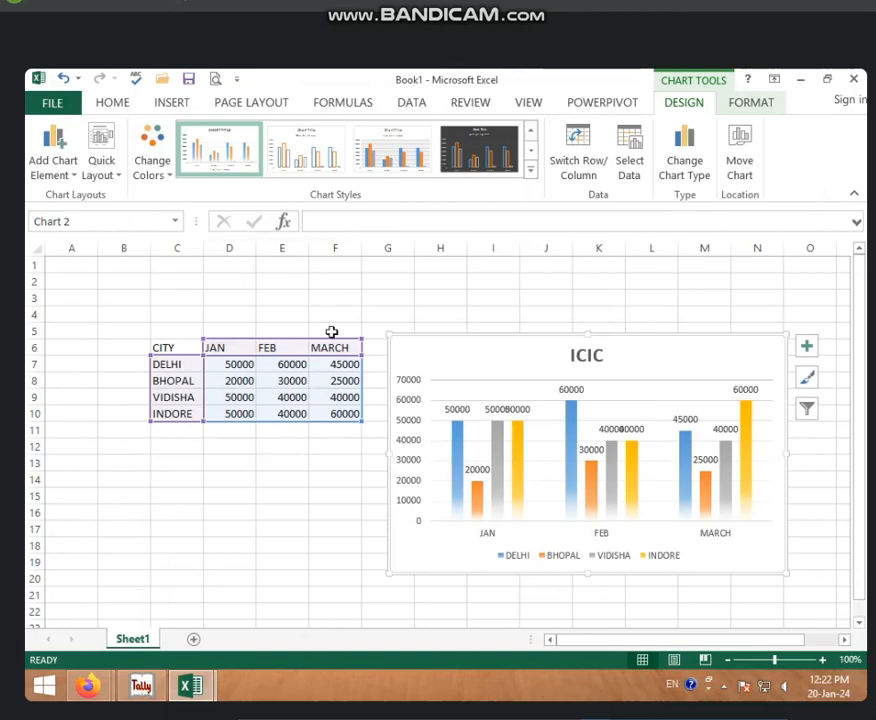
pyautogui.click(580, 171)
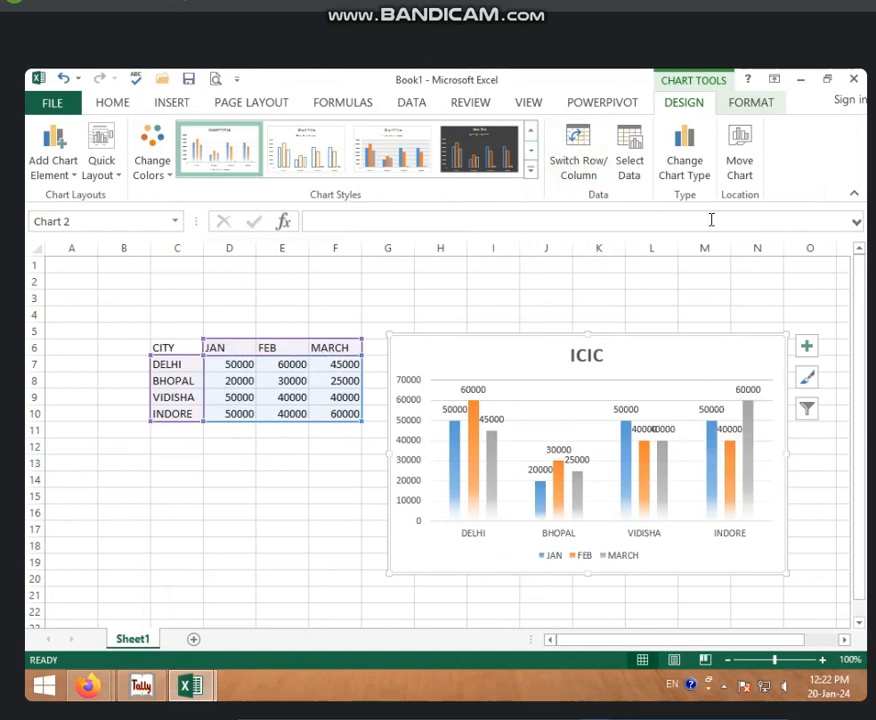
# - Exclude DELHI from the chart's horizontal axis categories in the data source selection
pyautogui.click(630, 167)
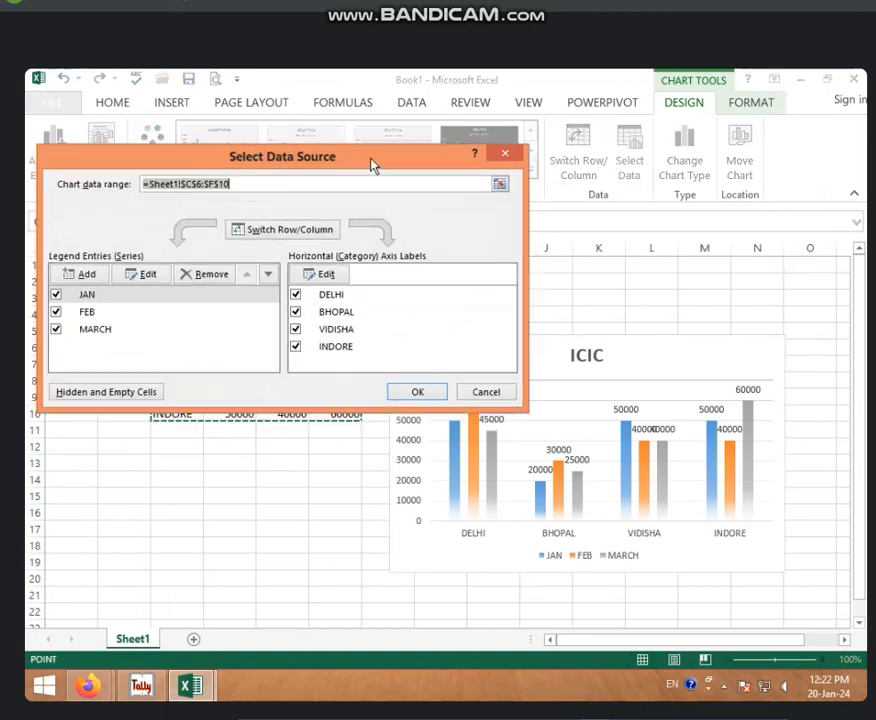
pyautogui.moveTo(372, 165); pyautogui.dragTo(413, 153)
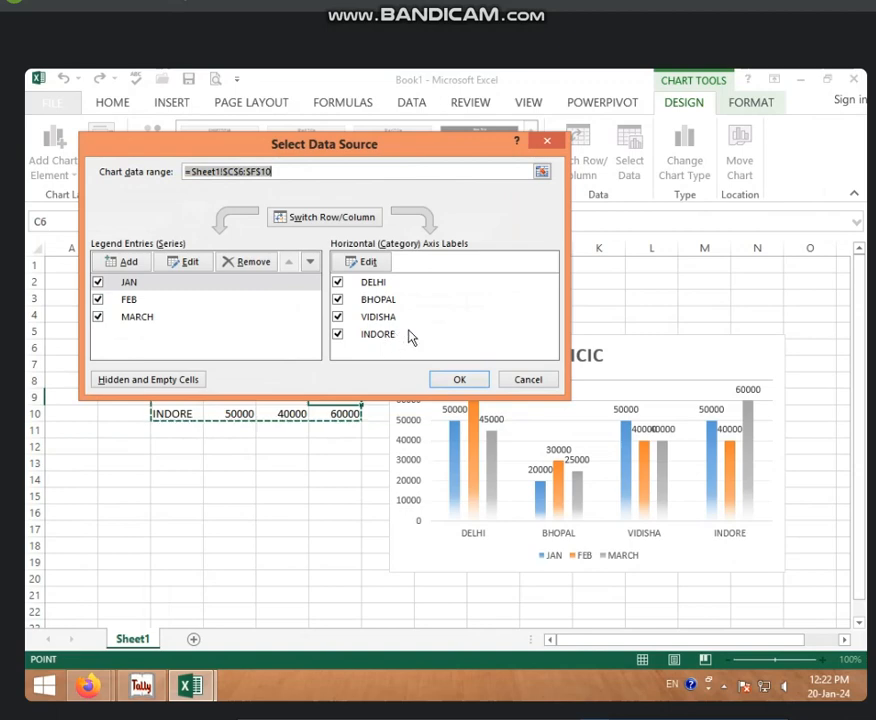
pyautogui.click(338, 283)
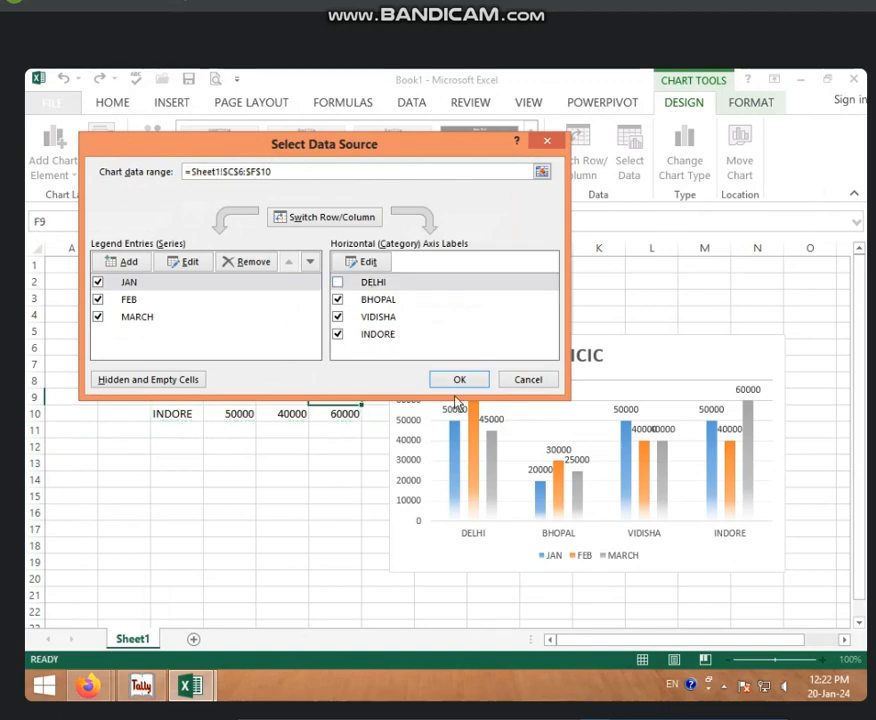
pyautogui.click(455, 381)
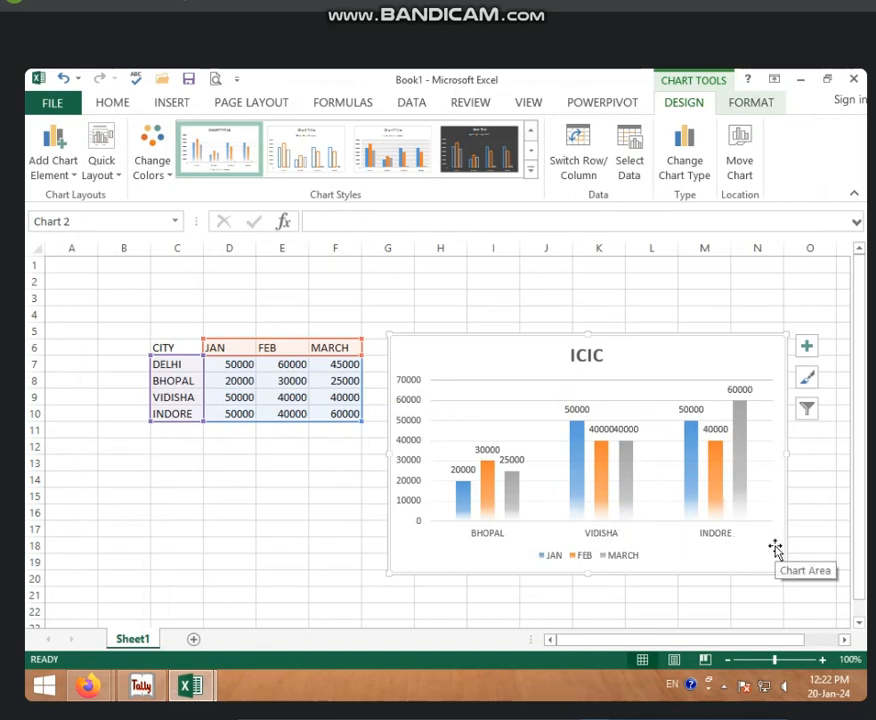
# - Exclude the JAN series from the chart's legend entries in the data source selection
pyautogui.click(629, 160)
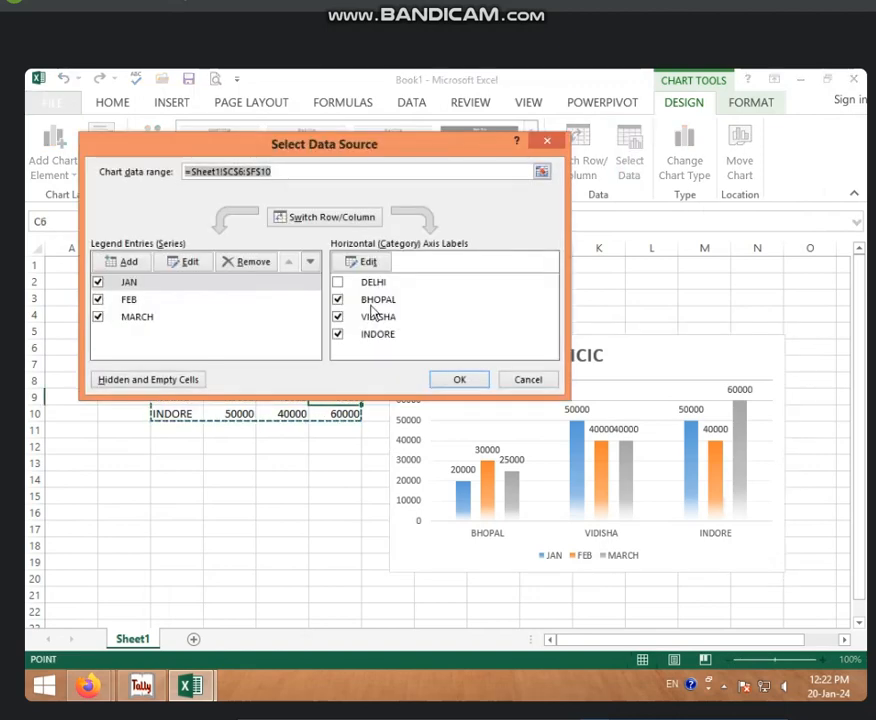
pyautogui.click(96, 287)
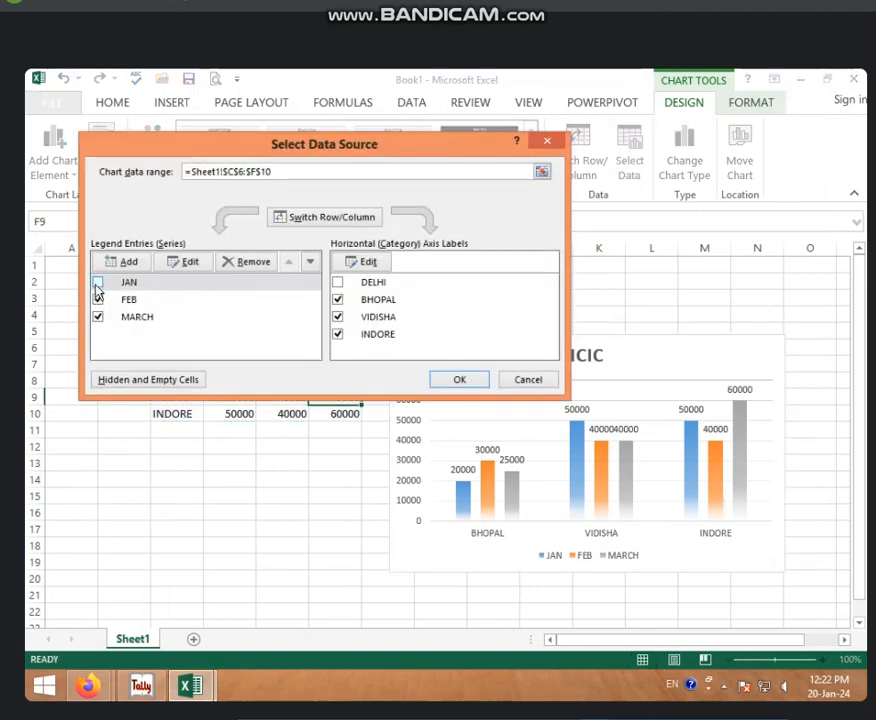
pyautogui.click(459, 380)
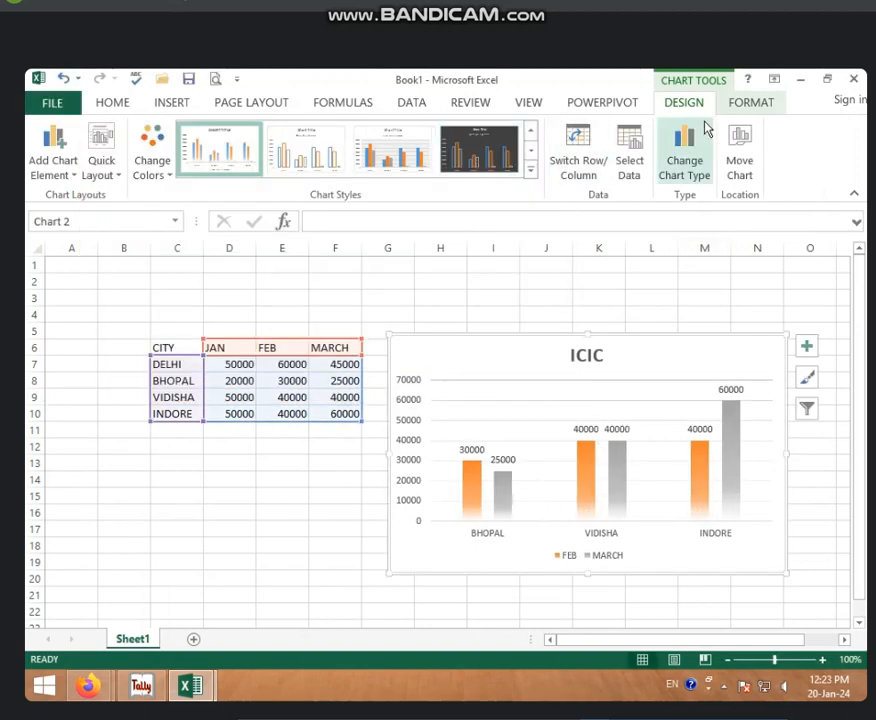
# - Include the JAN series and the DELHI category in the chart again, and move the chart so its corner sits near D1
pyautogui.click(632, 158)
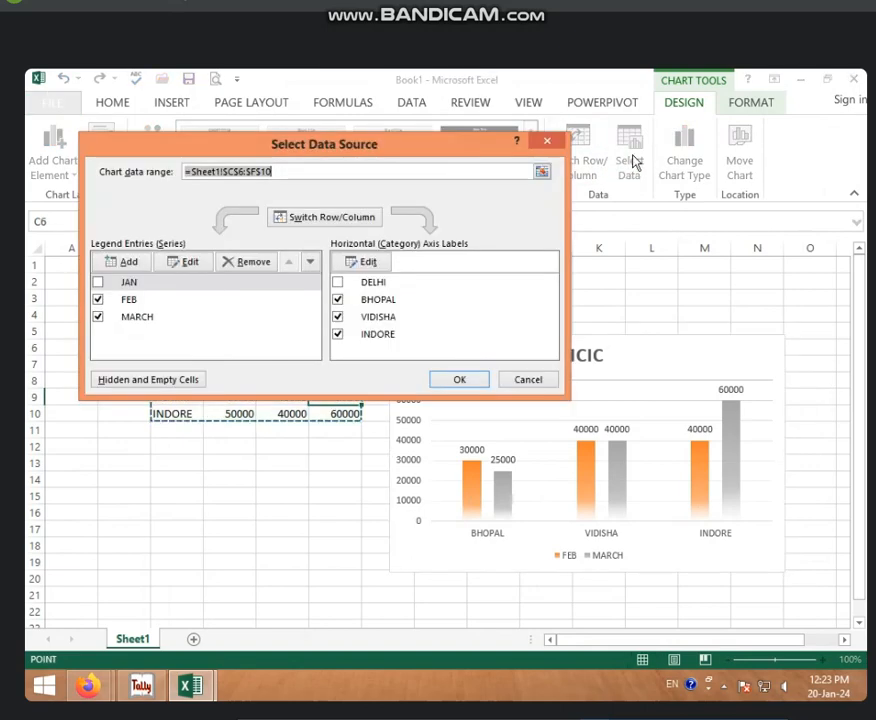
pyautogui.click(98, 282)
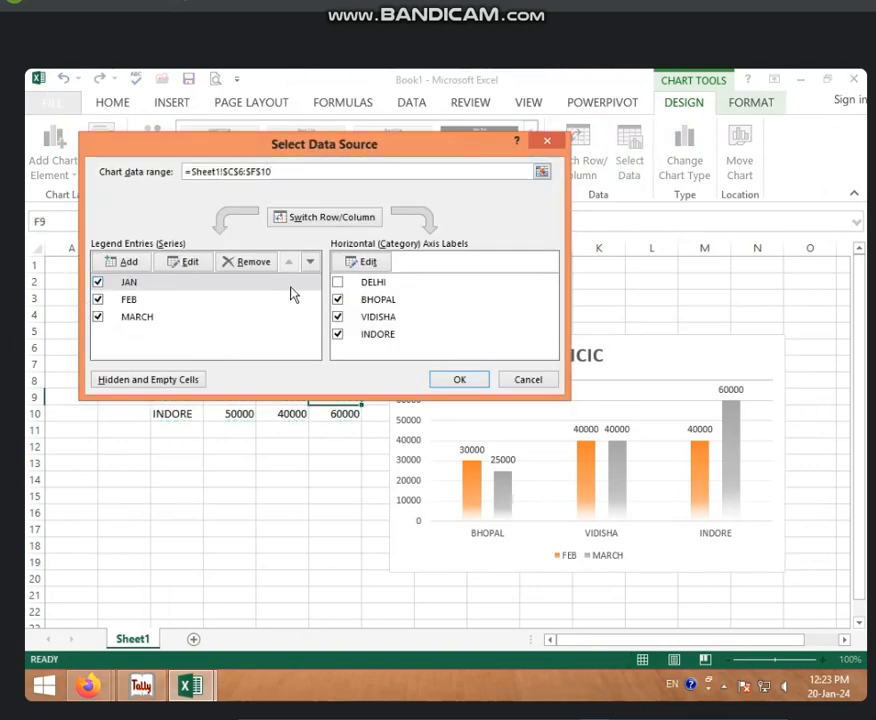
pyautogui.click(337, 283)
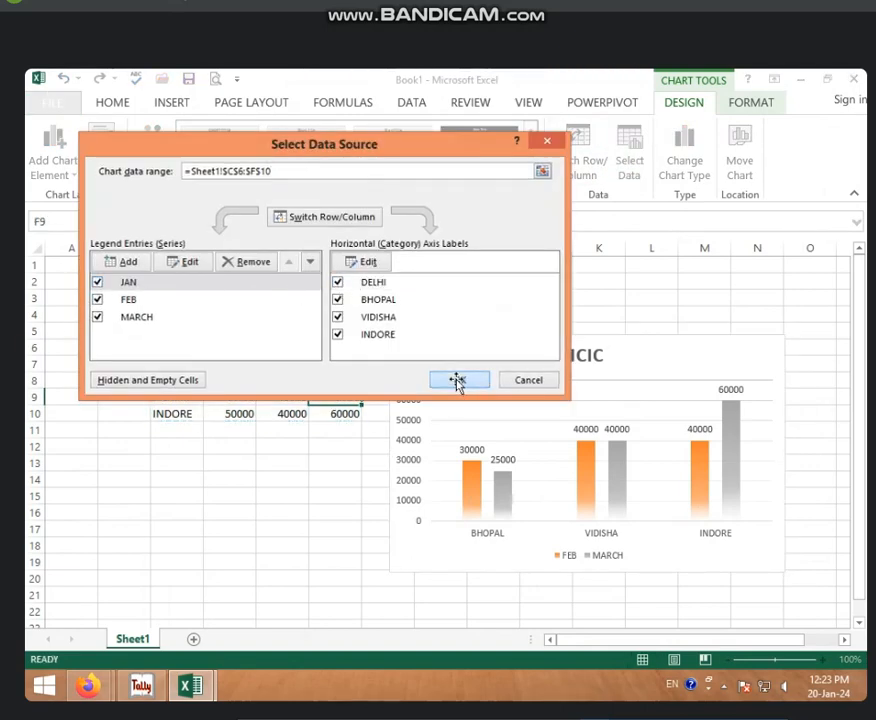
pyautogui.click(459, 382)
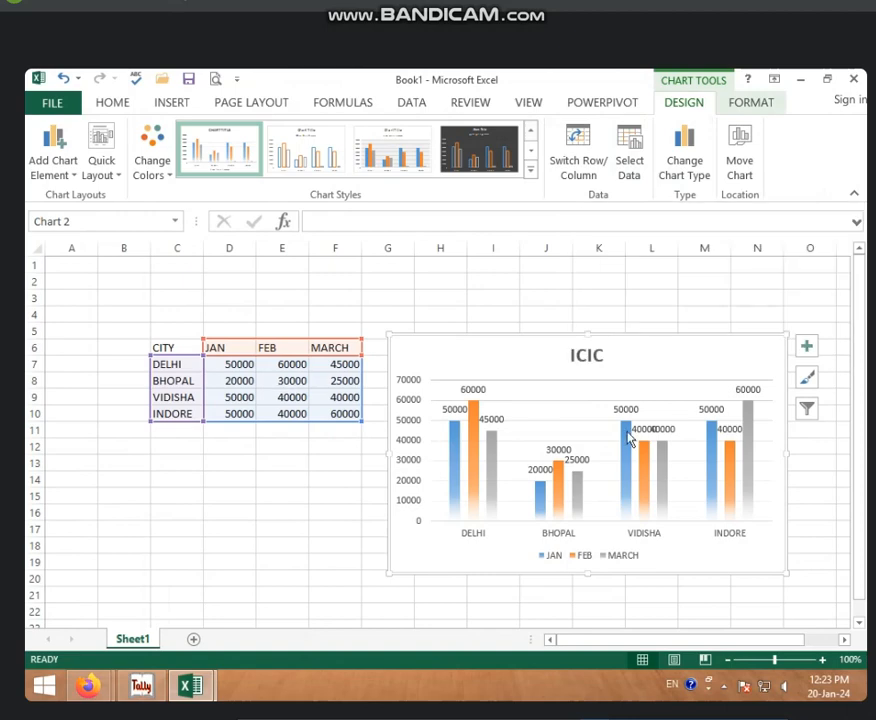
pyautogui.moveTo(549, 334); pyautogui.dragTo(367, 262)
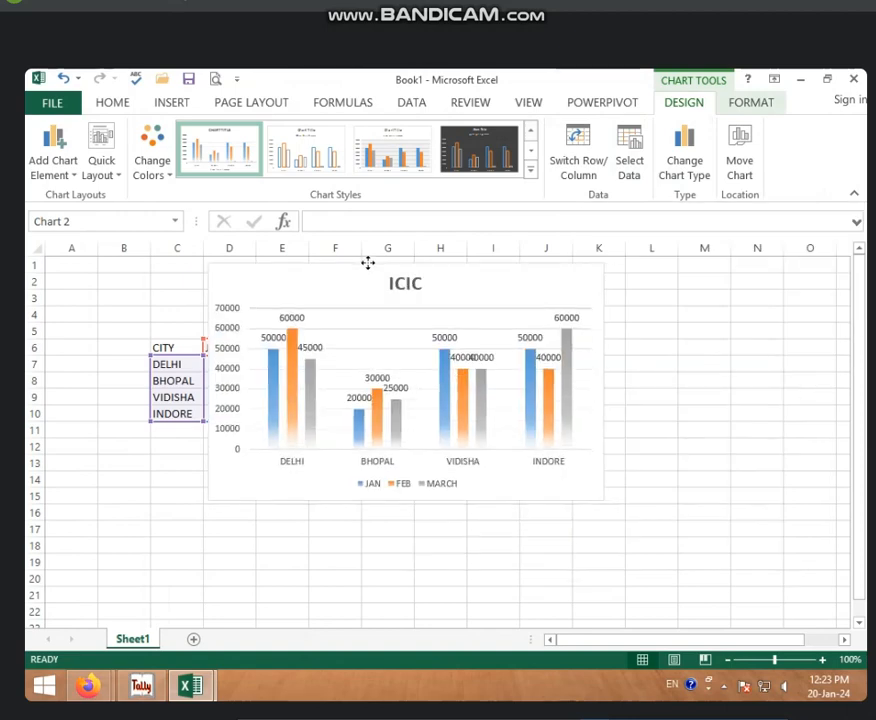
# - Examine the recommended charts and the clustered column previews among the available chart types
pyautogui.click(700, 180)
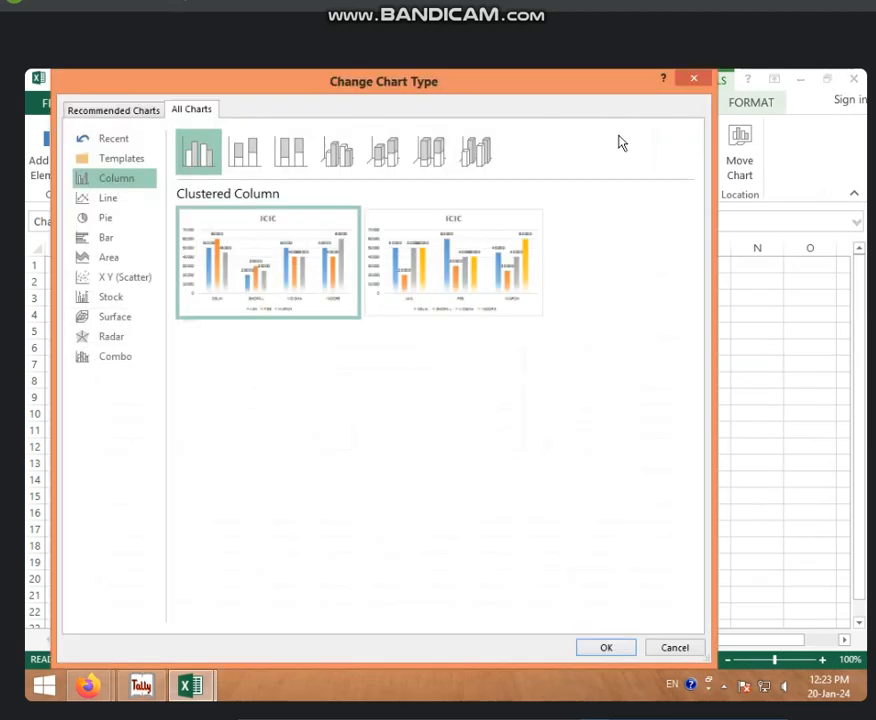
pyautogui.click(697, 79)
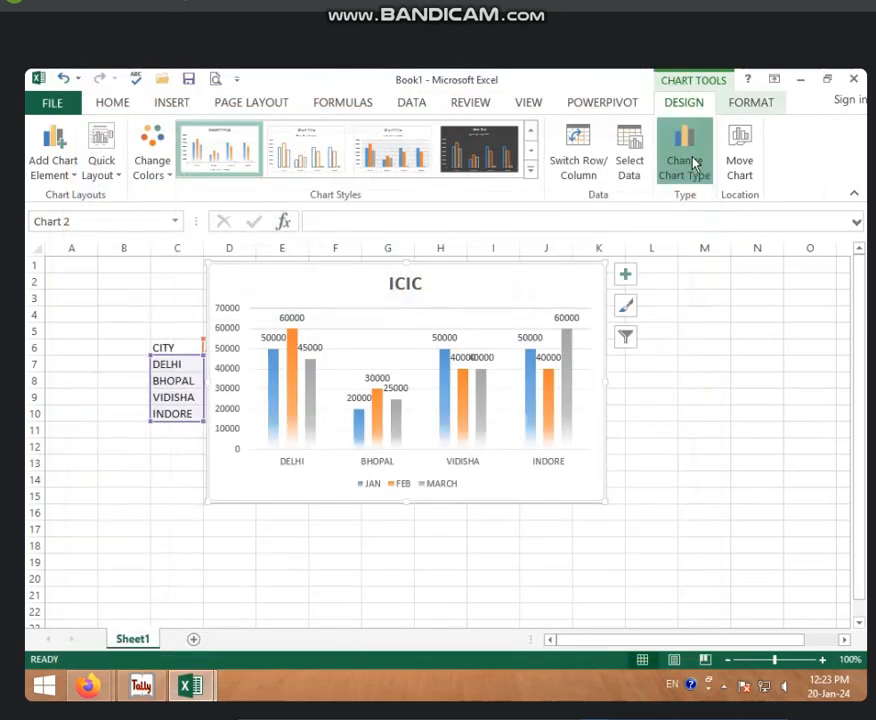
pyautogui.click(692, 164)
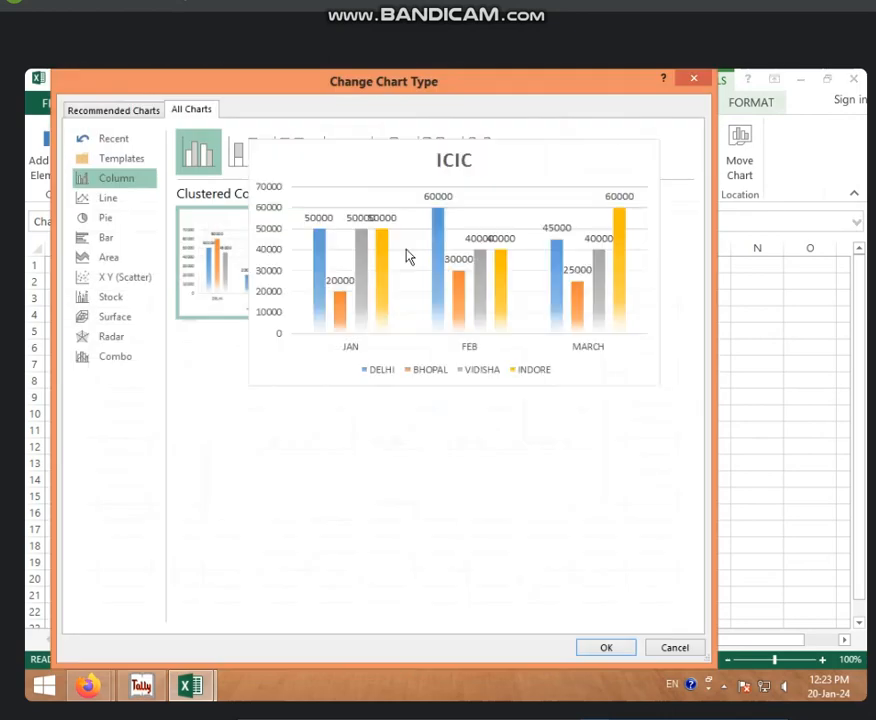
pyautogui.click(113, 112)
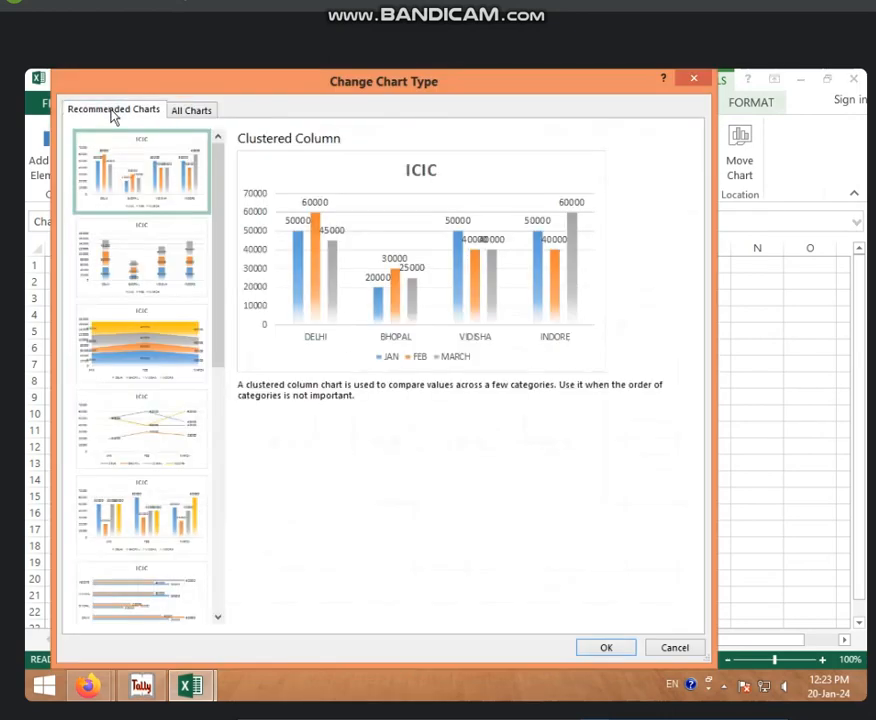
pyautogui.click(183, 121)
pyautogui.moveTo(340, 217)
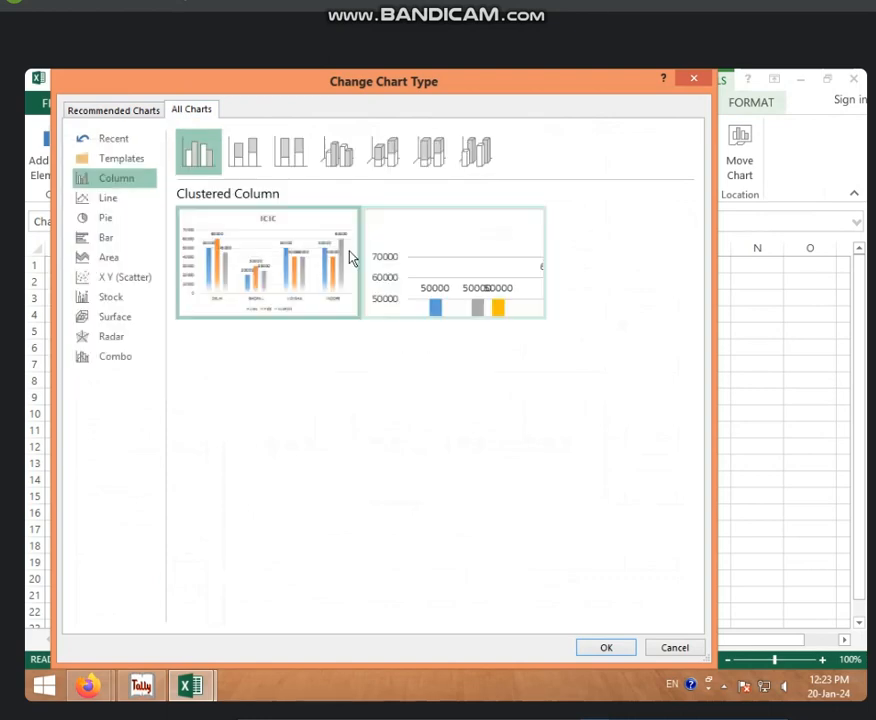
# - Browse the line, pie, bar, area and scatter chart types, and change the chart to the Radar type
pyautogui.click(103, 205)
pyautogui.moveTo(247, 251)
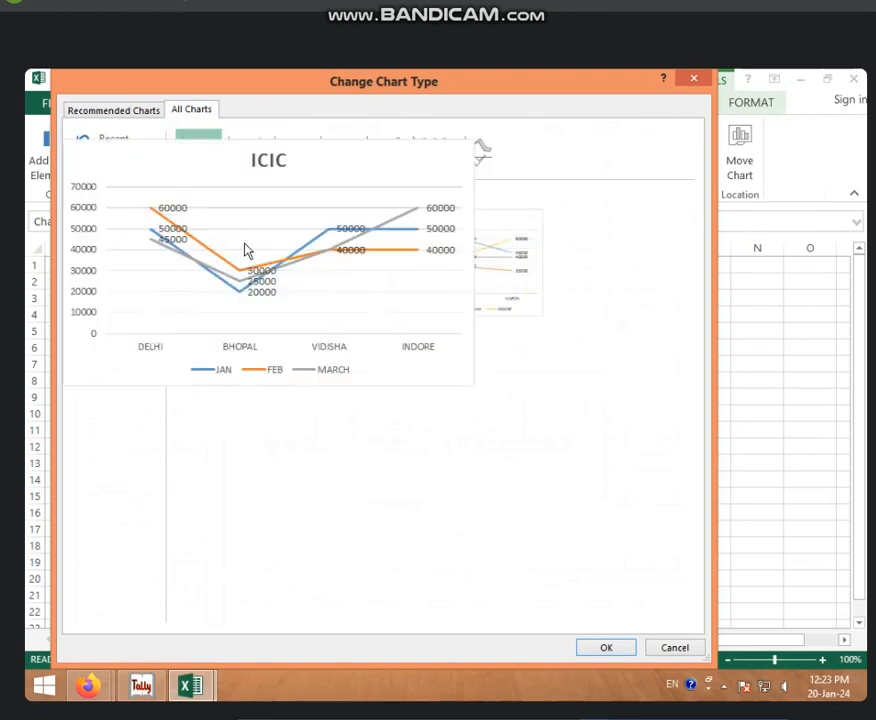
pyautogui.click(100, 222)
pyautogui.moveTo(271, 225)
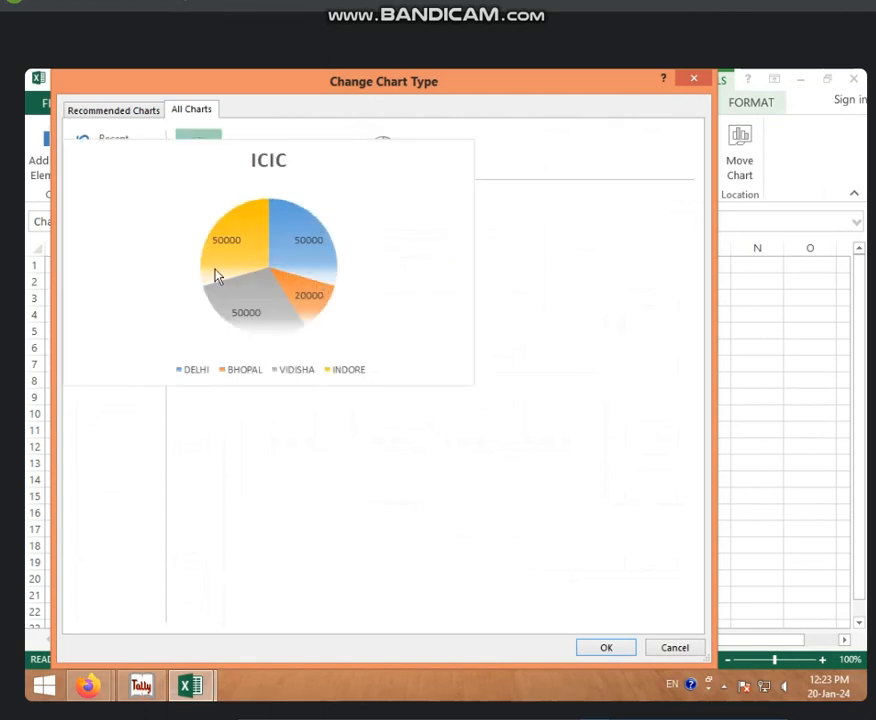
pyautogui.click(116, 199)
pyautogui.click(122, 237)
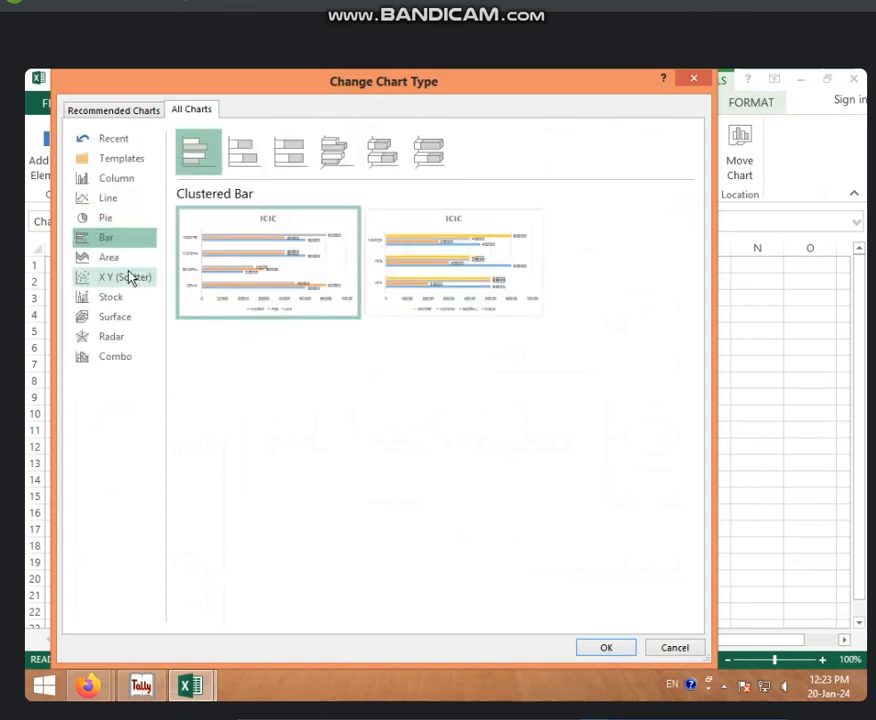
pyautogui.click(118, 258)
pyautogui.click(130, 278)
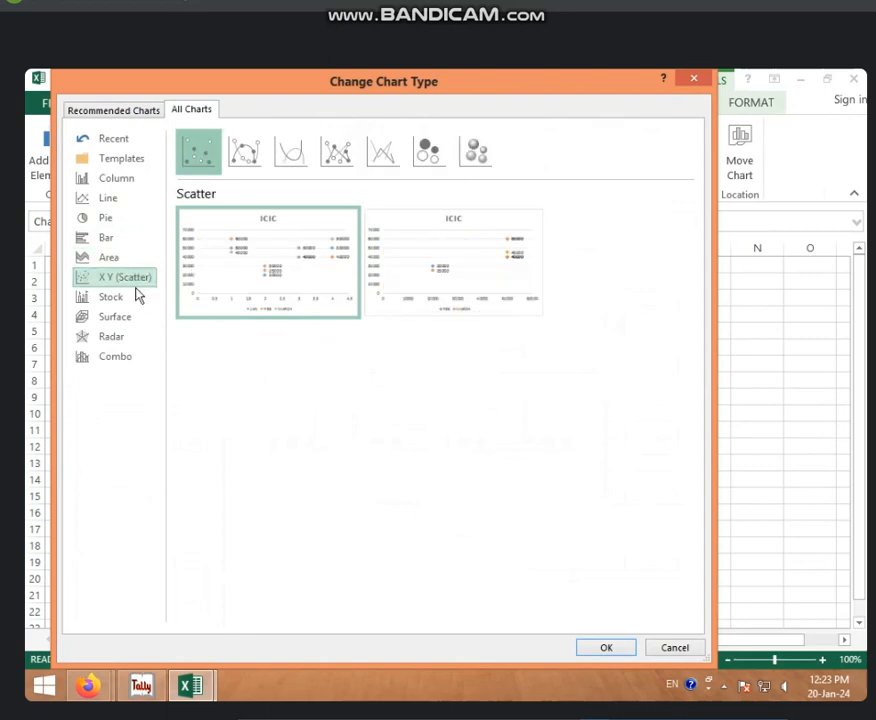
pyautogui.click(111, 340)
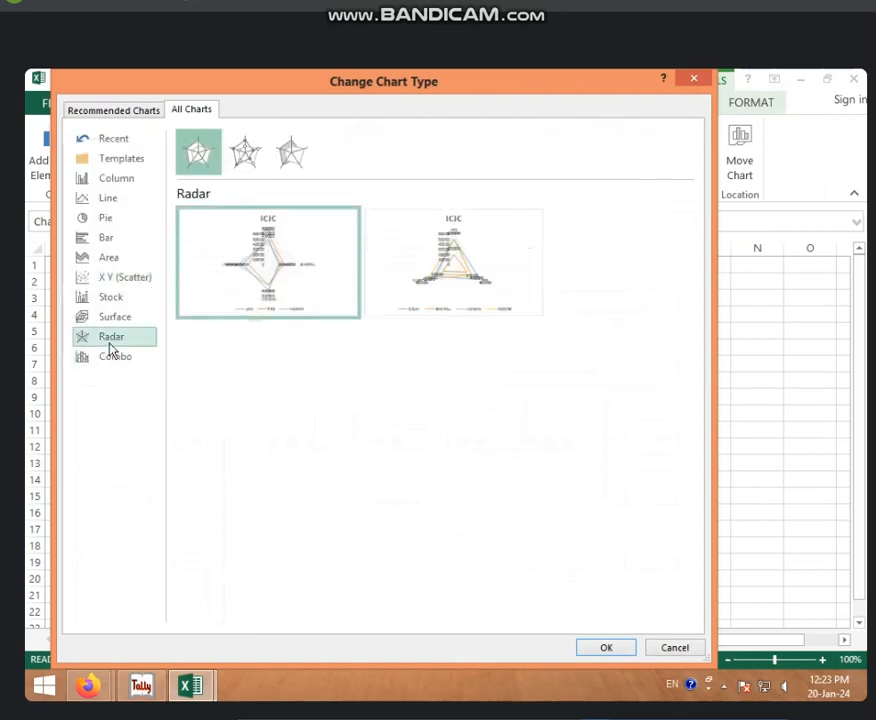
pyautogui.click(594, 654)
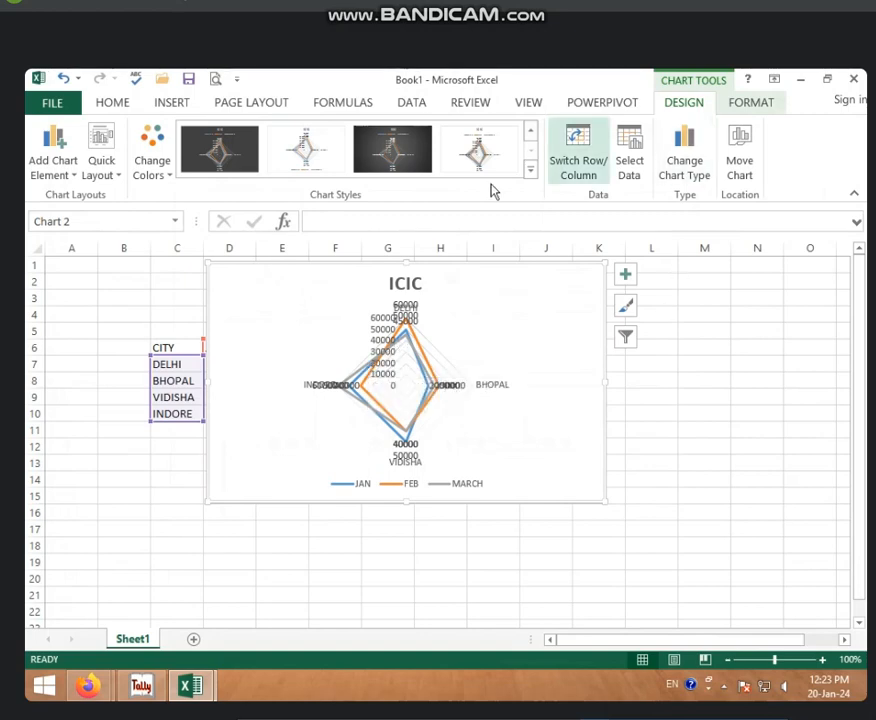
pyautogui.click(626, 274)
pyautogui.click(531, 172)
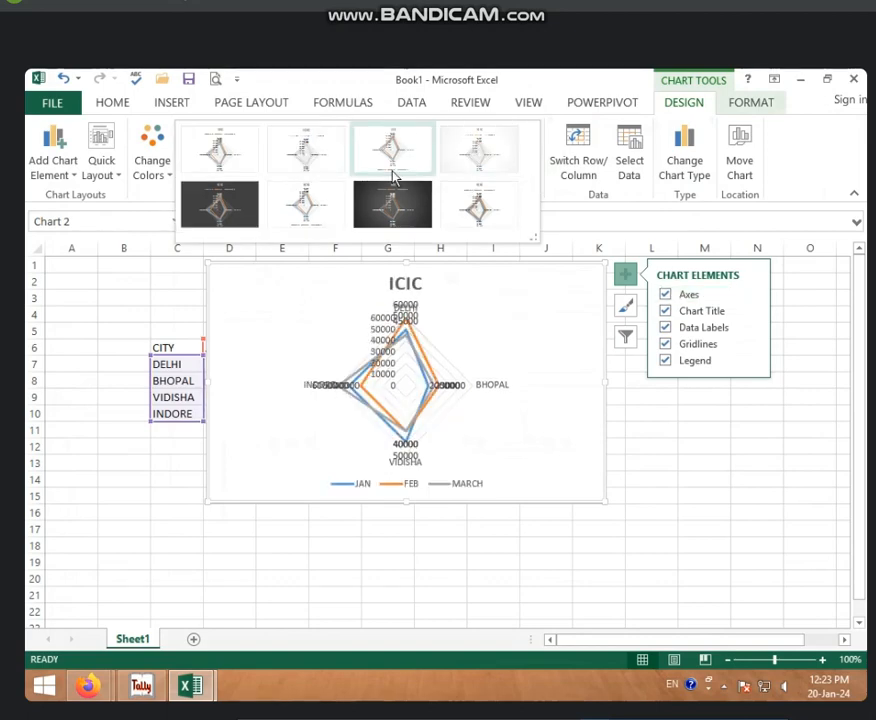
pyautogui.click(55, 165)
pyautogui.click(58, 179)
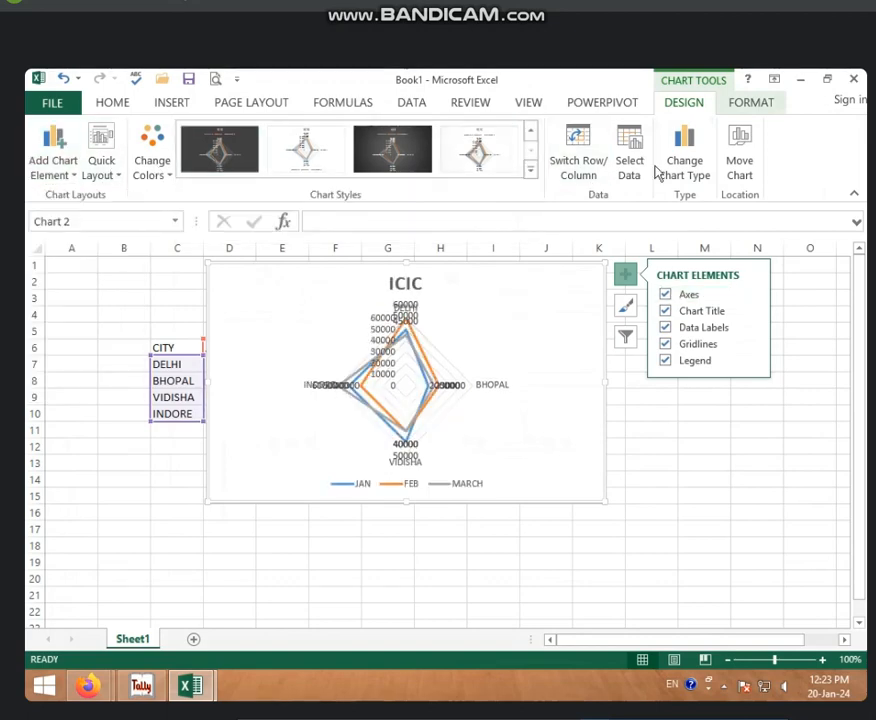
pyautogui.click(741, 168)
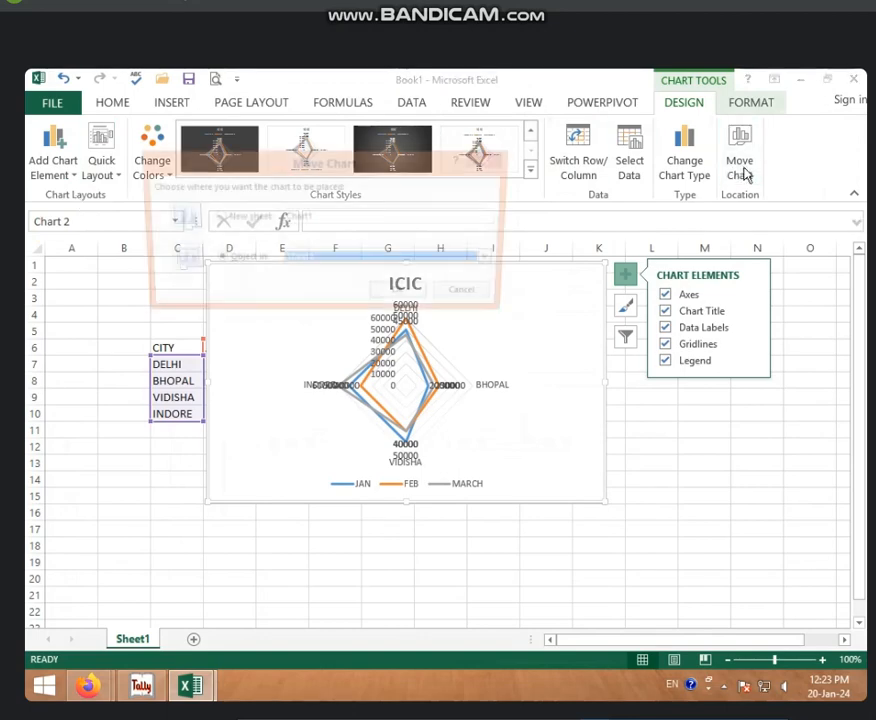
pyautogui.click(493, 159)
# - Change the radar chart's type to Clustered Column
pyautogui.click(692, 162)
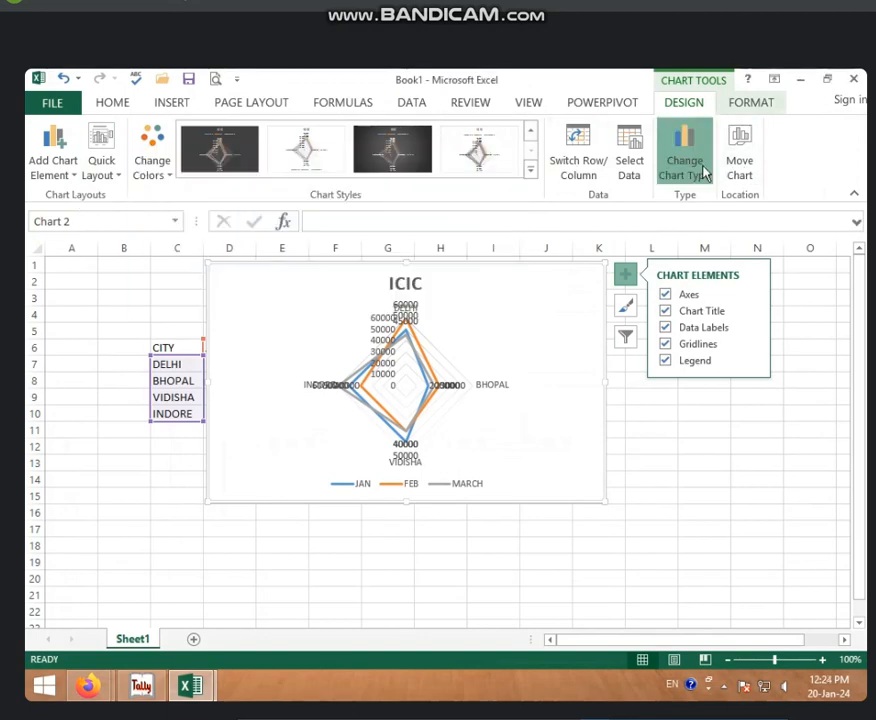
pyautogui.click(118, 178)
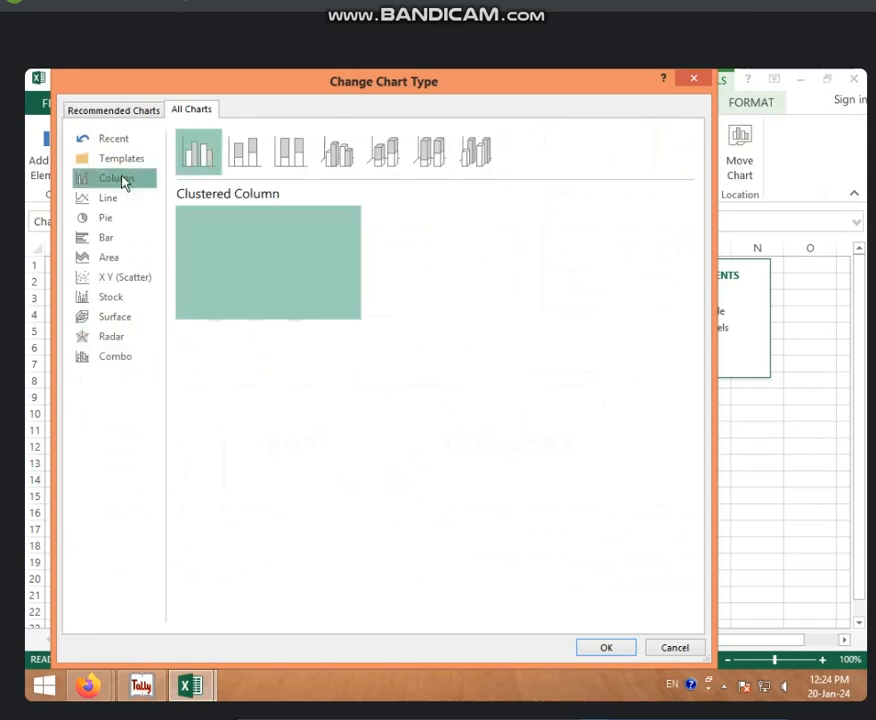
pyautogui.click(606, 647)
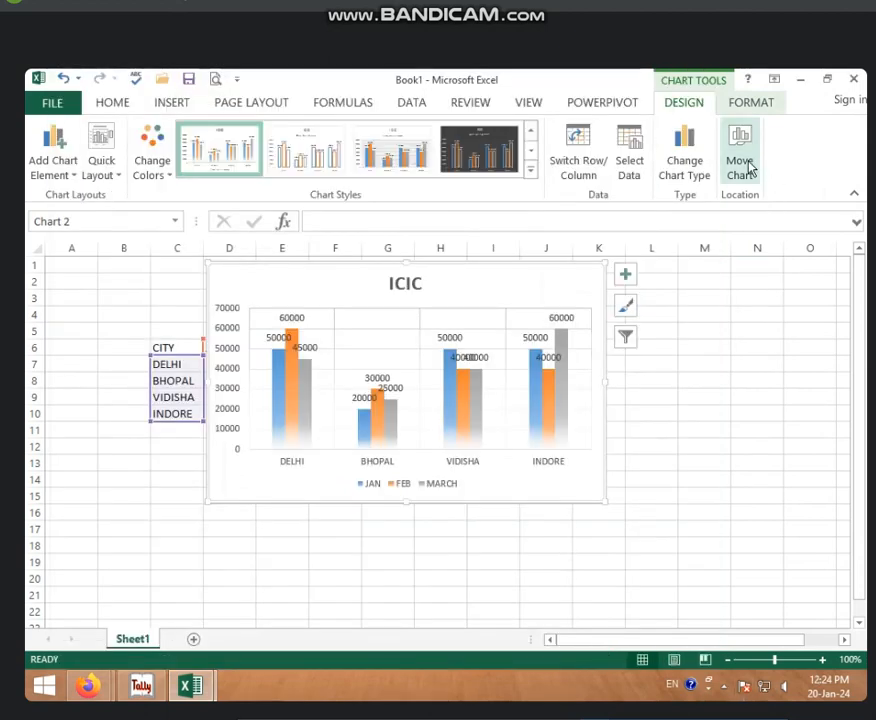
# - Add two new worksheets, Sheet2 and Sheet3, to the workbook and return to Sheet1
pyautogui.click(193, 639)
pyautogui.click(267, 639)
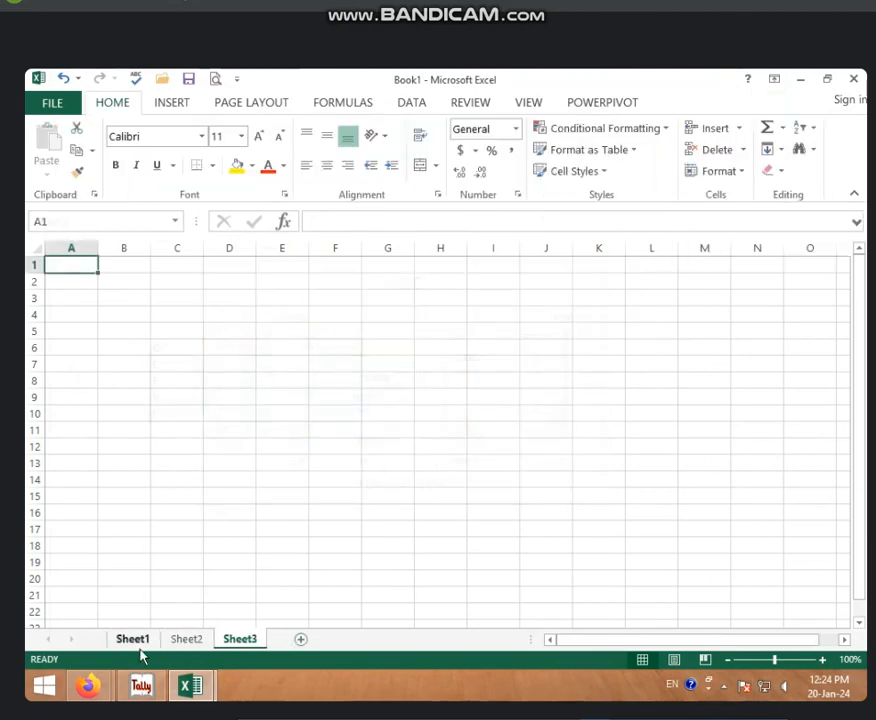
pyautogui.click(136, 640)
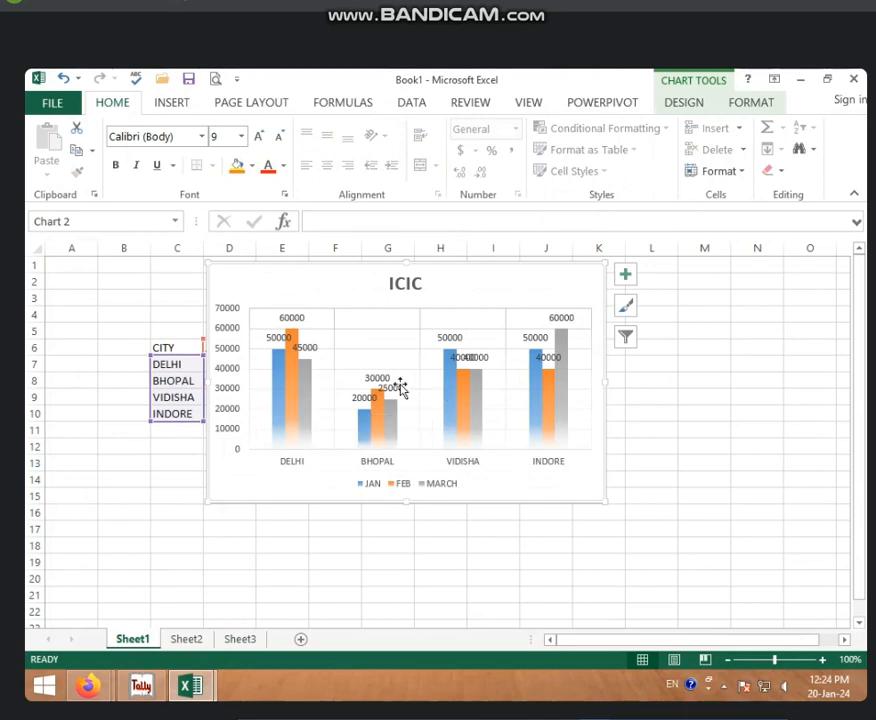
# - Move the chart from Sheet1 into Sheet3 as an object, and check both sheets for its placement
pyautogui.click(684, 103)
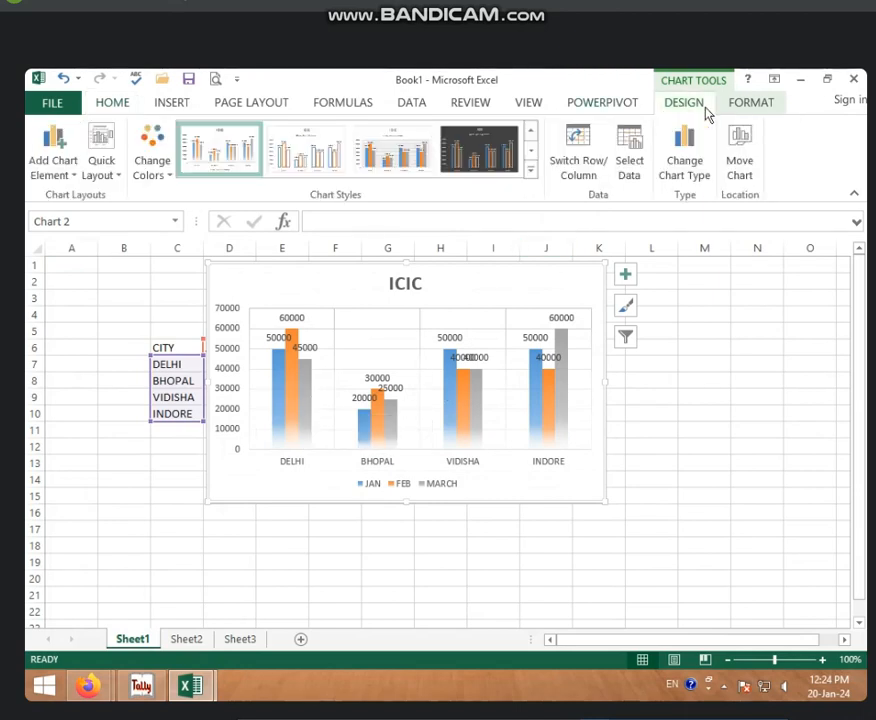
pyautogui.click(742, 170)
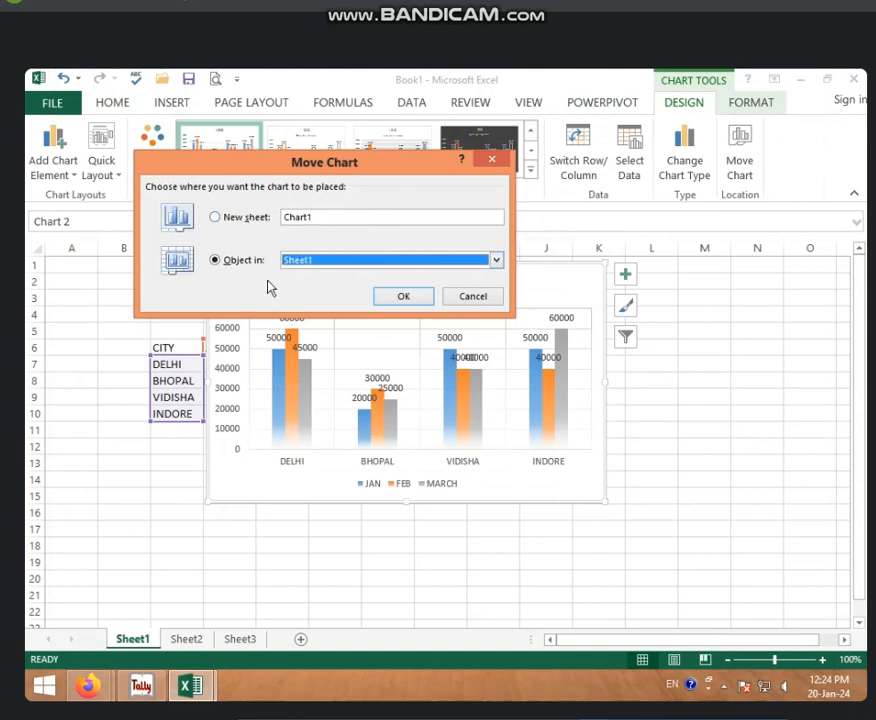
pyautogui.click(324, 262)
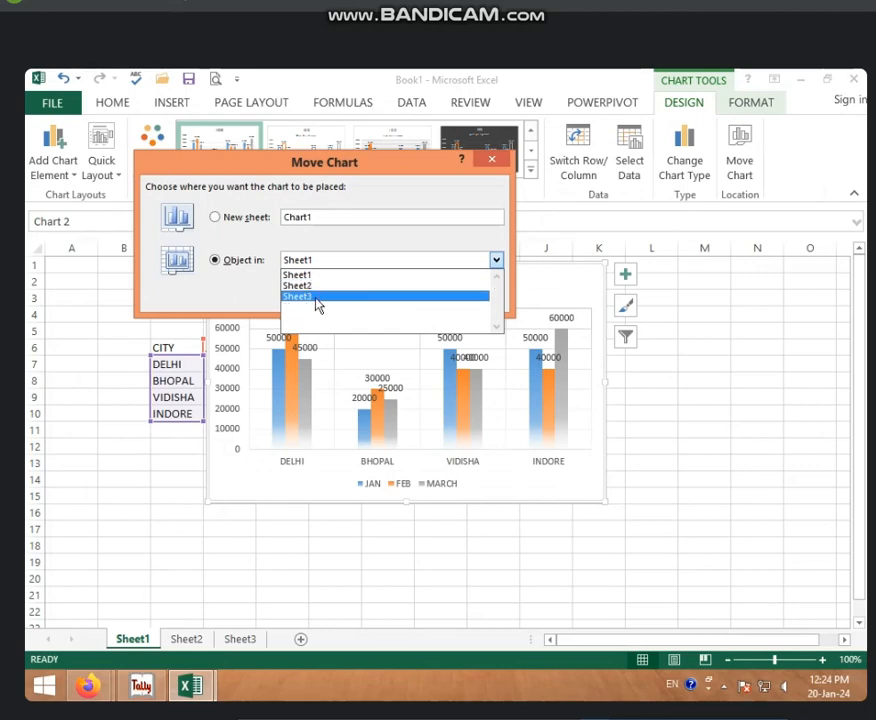
pyautogui.click(316, 298)
pyautogui.click(403, 295)
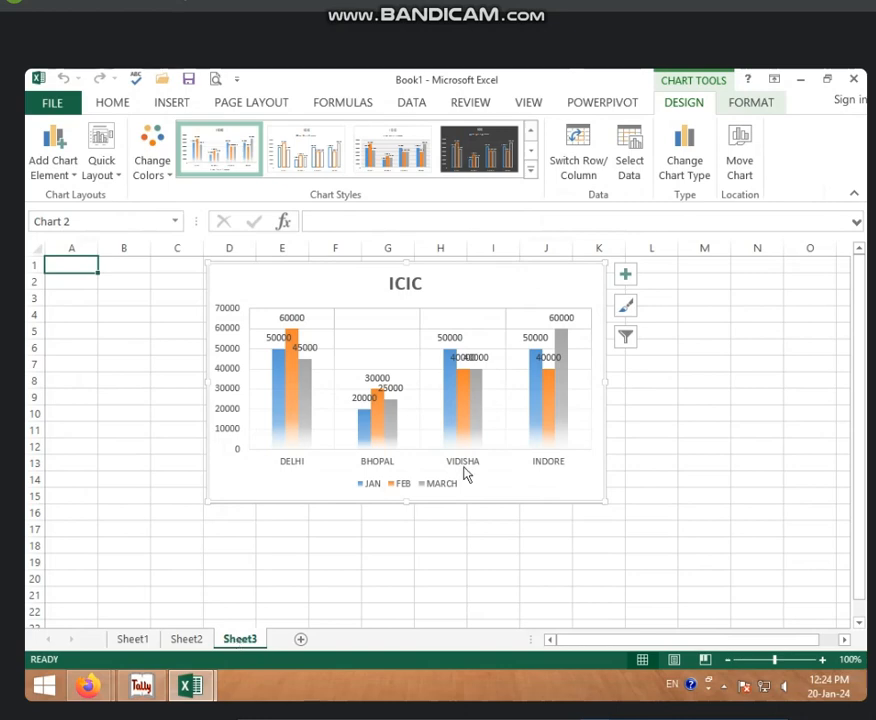
pyautogui.click(132, 639)
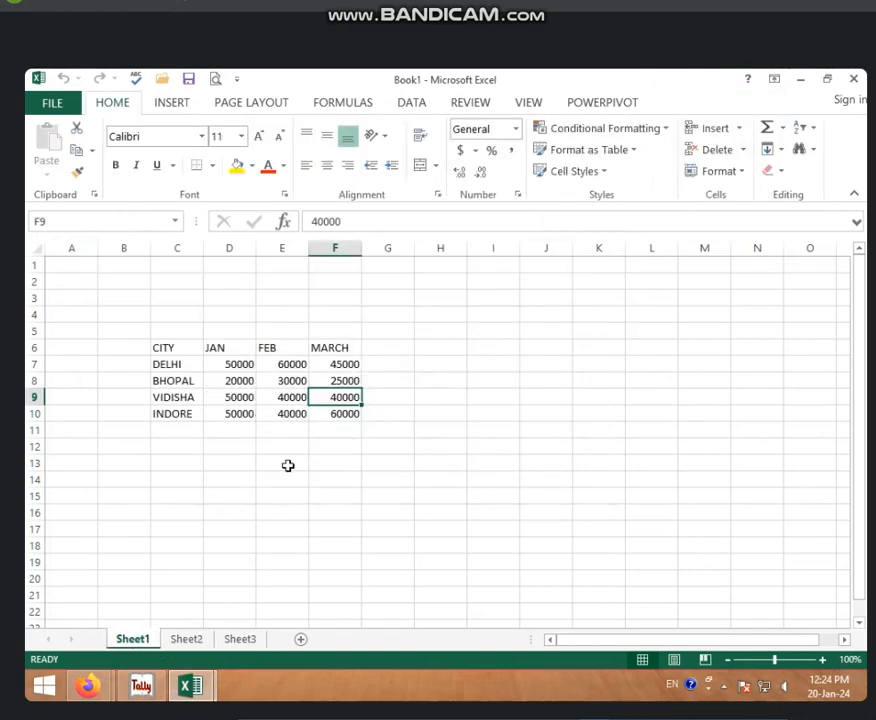
pyautogui.click(245, 639)
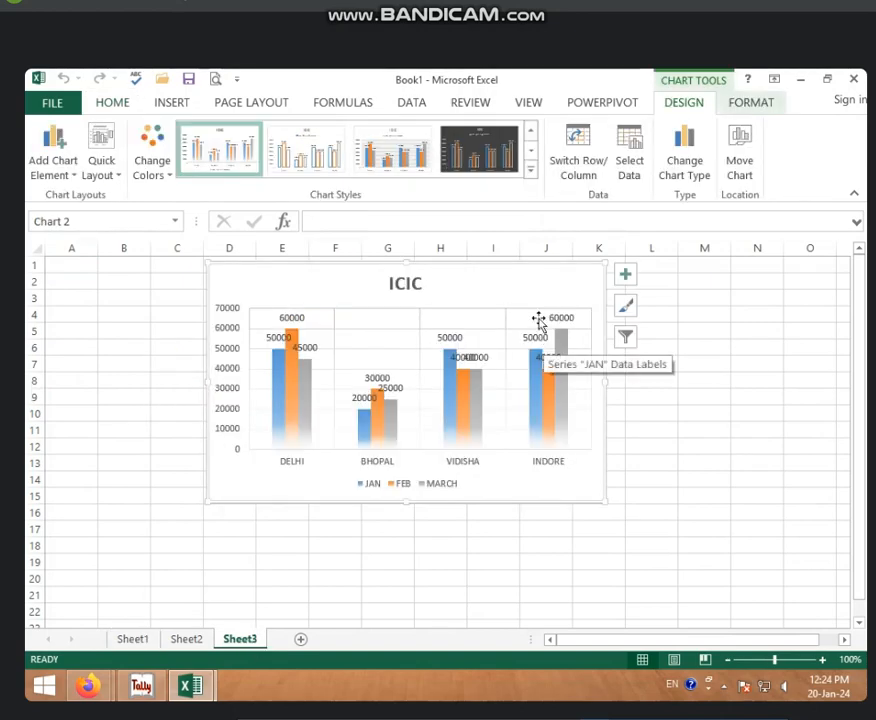
# - Move the chart from Sheet3 back into Sheet1 as an object, and check both sheets for its placement
pyautogui.click(745, 157)
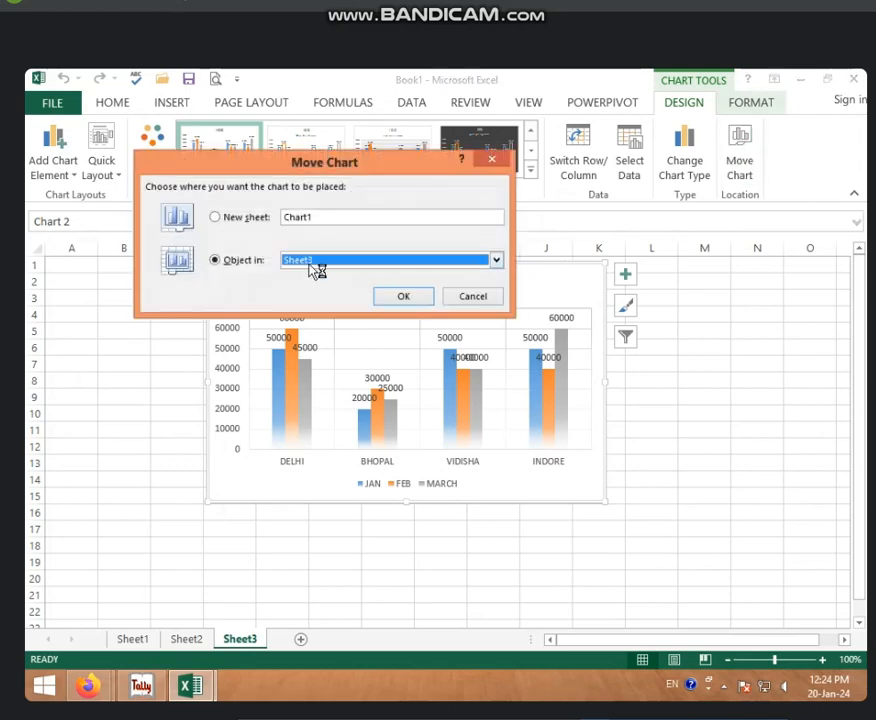
pyautogui.click(495, 260)
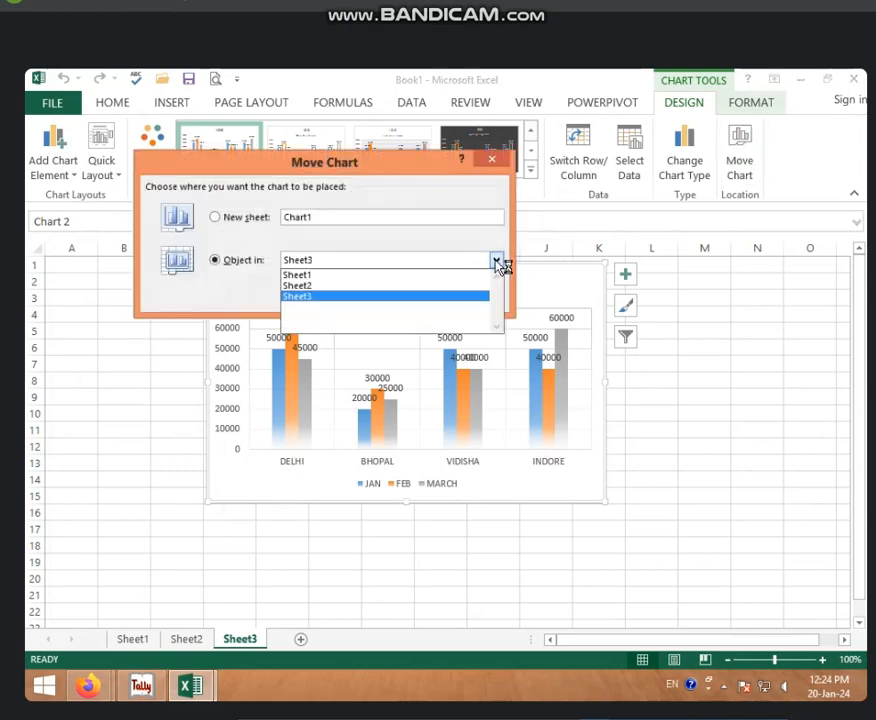
pyautogui.click(360, 275)
pyautogui.click(409, 298)
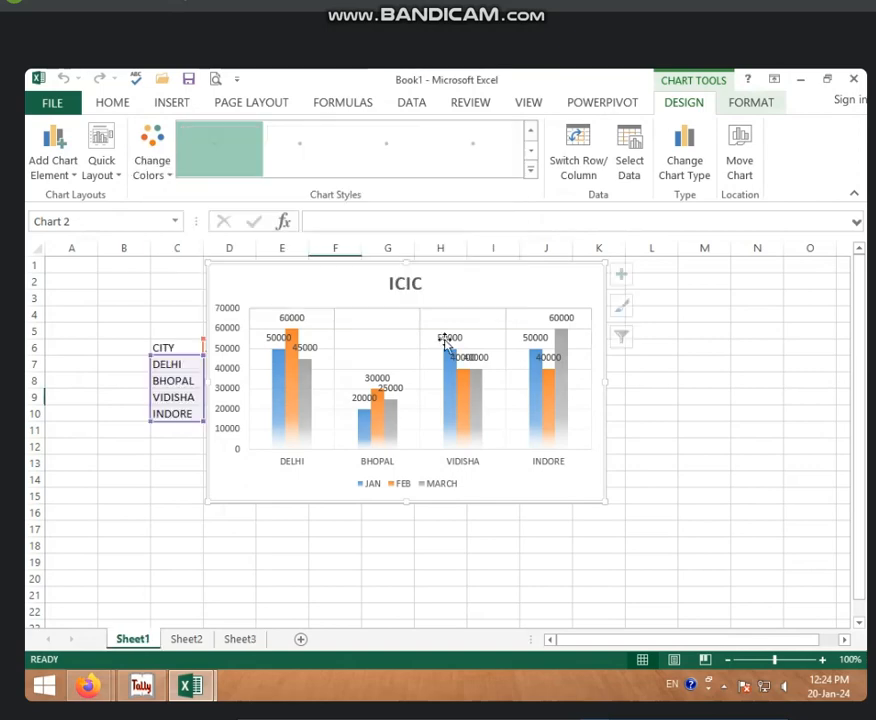
pyautogui.click(240, 640)
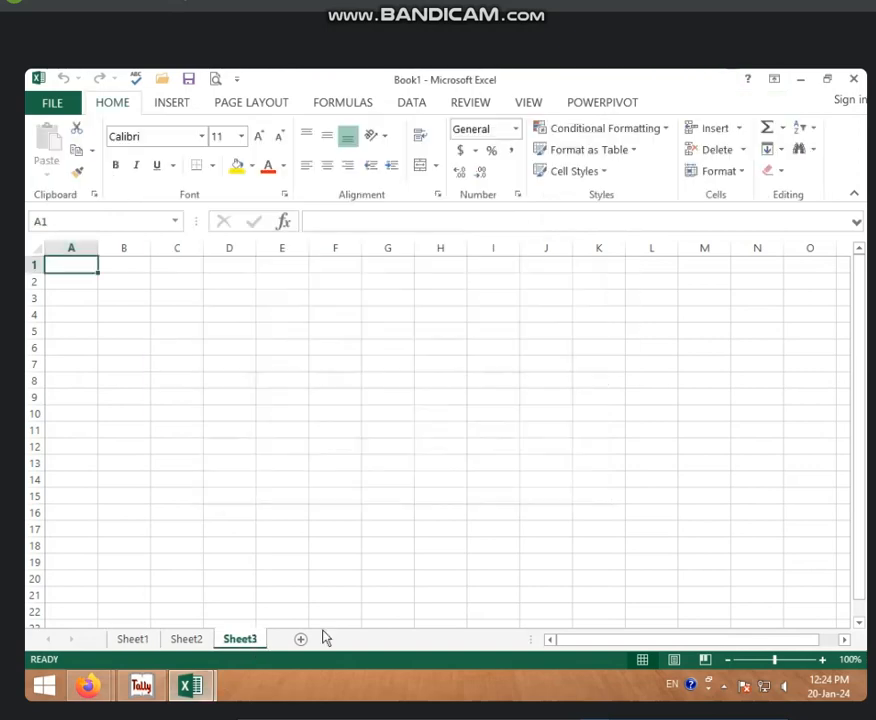
pyautogui.click(138, 640)
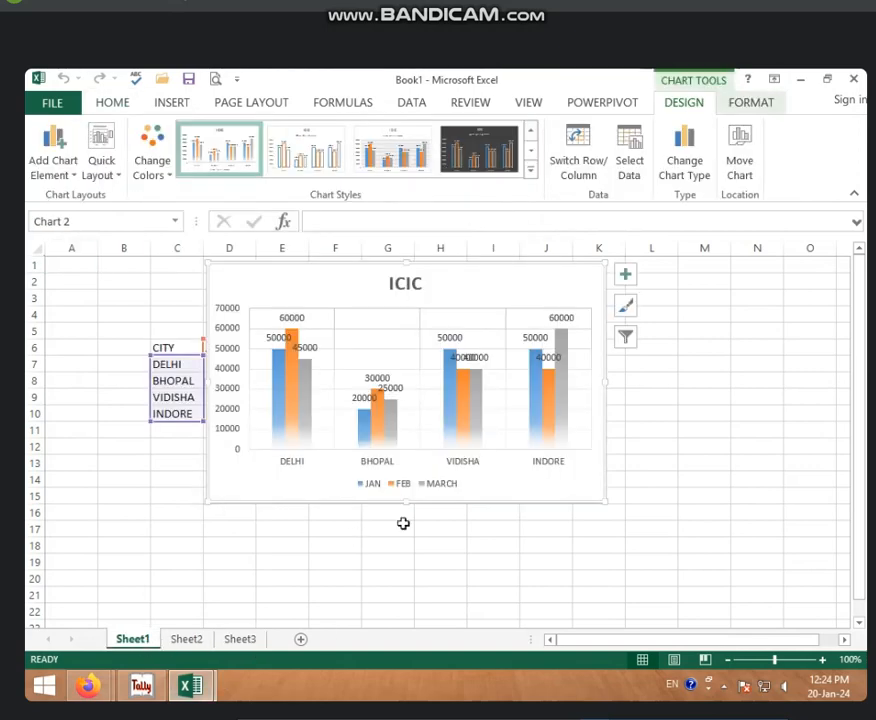
pyautogui.moveTo(304, 378)
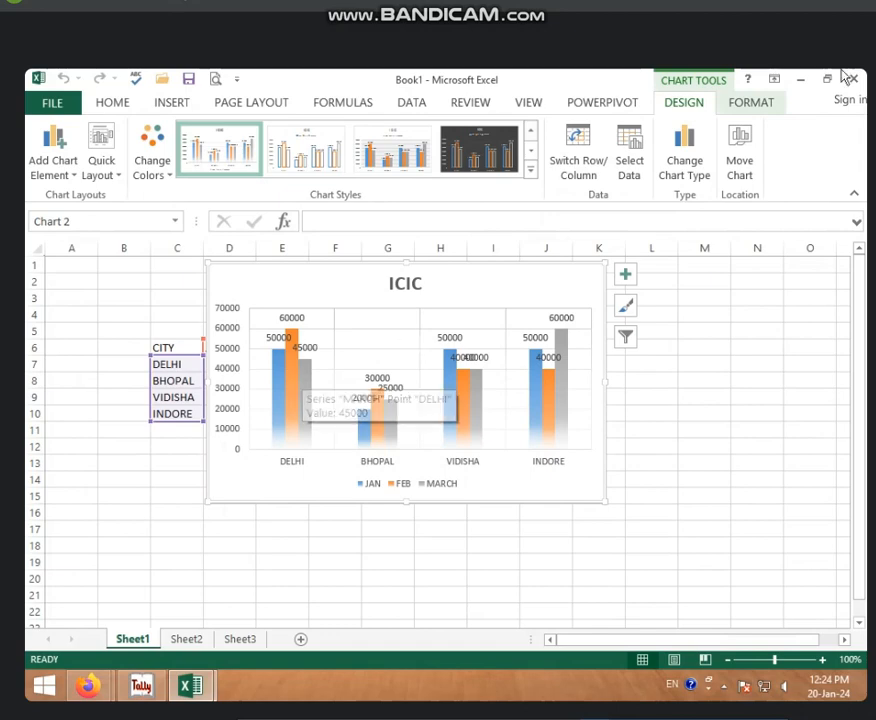
# - Examine the chart's formatting options and compare them with the gallery of ready-made shapes available for insertion
pyautogui.click(753, 105)
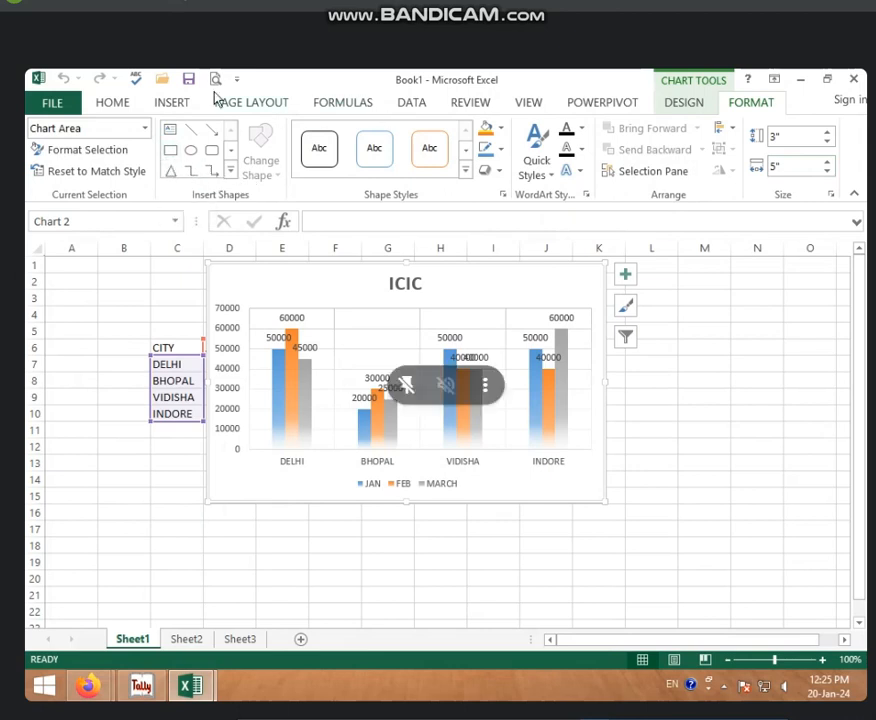
pyautogui.click(178, 104)
pyautogui.click(232, 168)
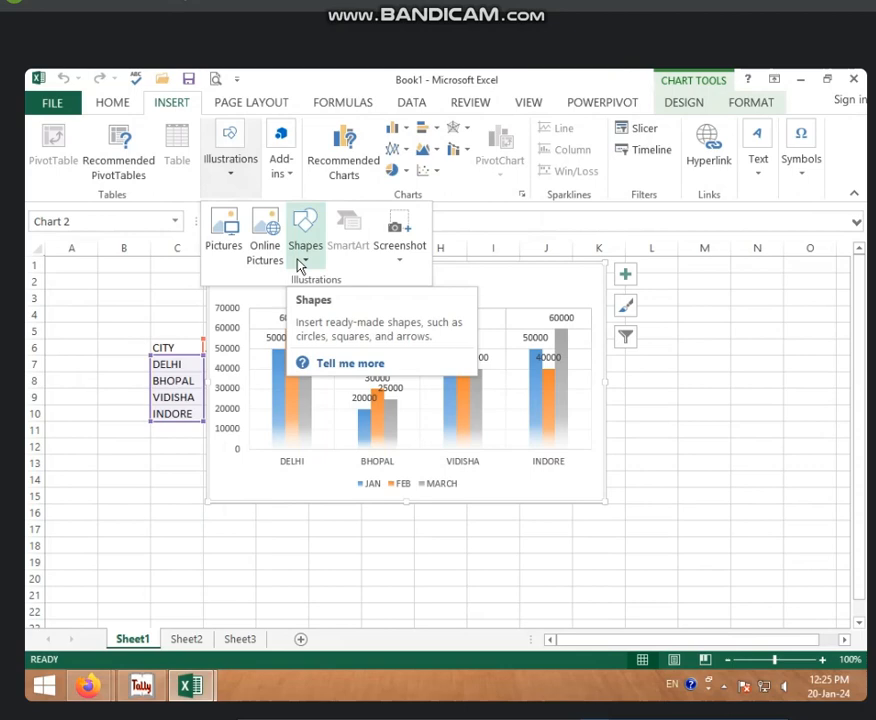
pyautogui.click(300, 262)
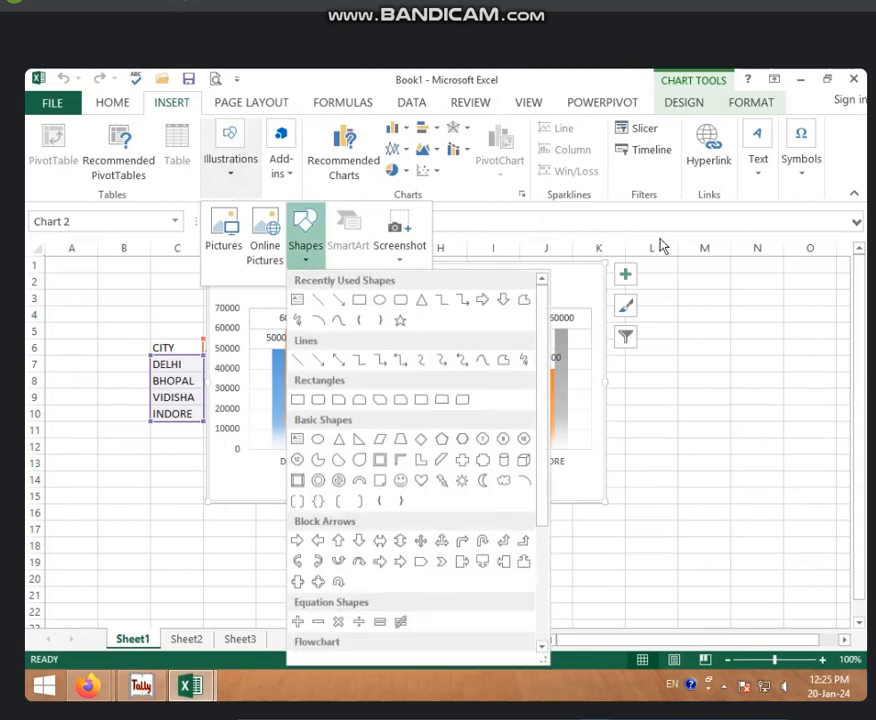
pyautogui.click(744, 104)
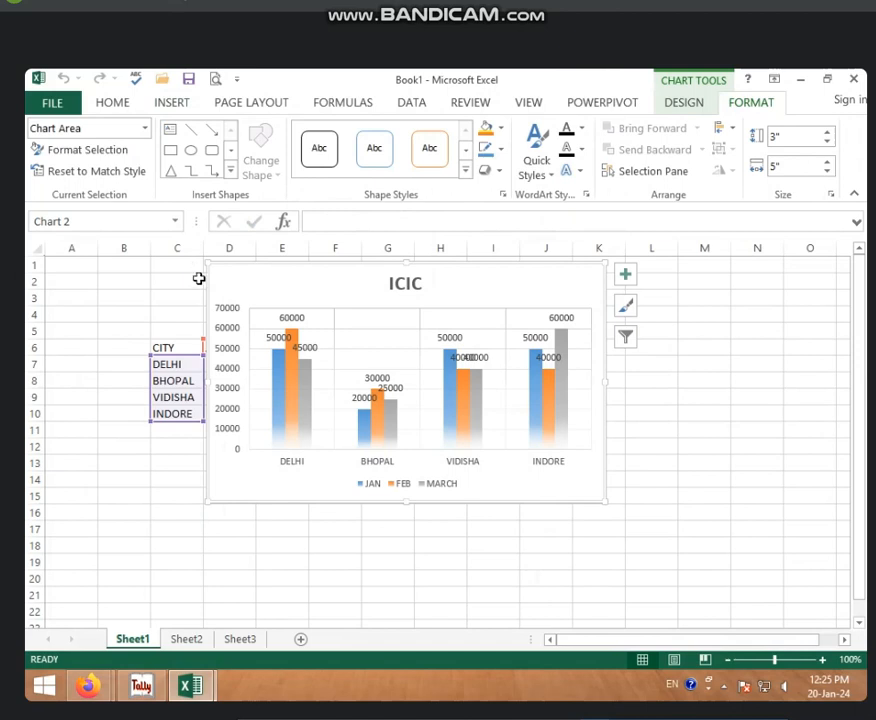
# - Reposition the chart on Sheet1 so its upper-left corner sits in cell C2, and open the preset shape styles for the chart area
pyautogui.moveTo(297, 262); pyautogui.dragTo(251, 288)
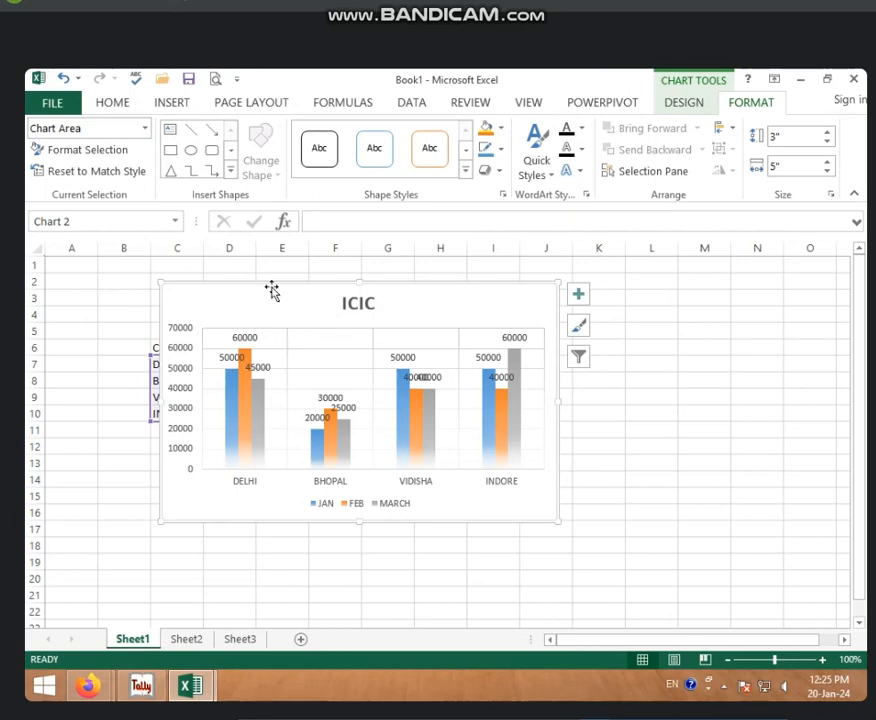
pyautogui.click(465, 170)
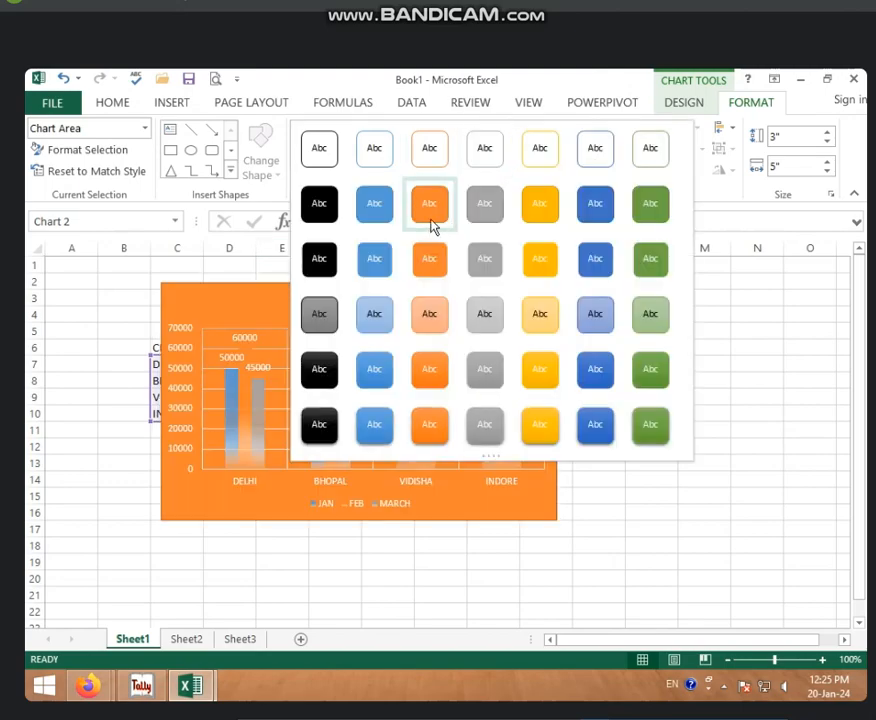